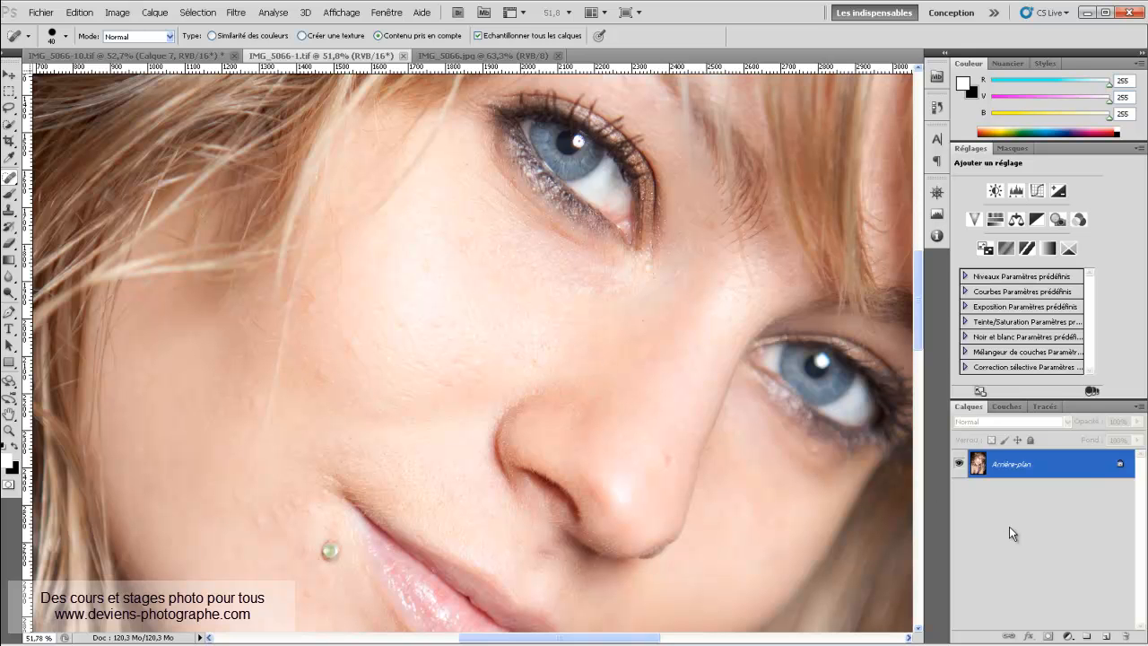
Compare the skin retouching in the three open portrait versions, IMG_5066-1.tif, IMG_5066.jpg and IMG_5066-10.tif
key(ctrl+Tab)
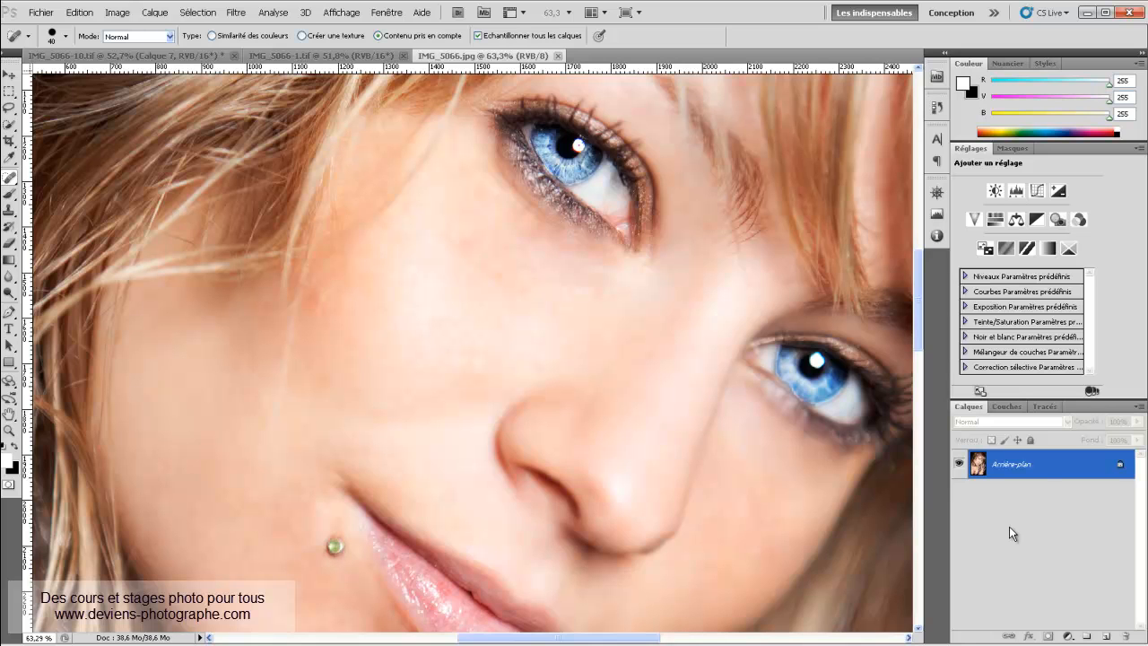
key(ctrl+shift+Tab)
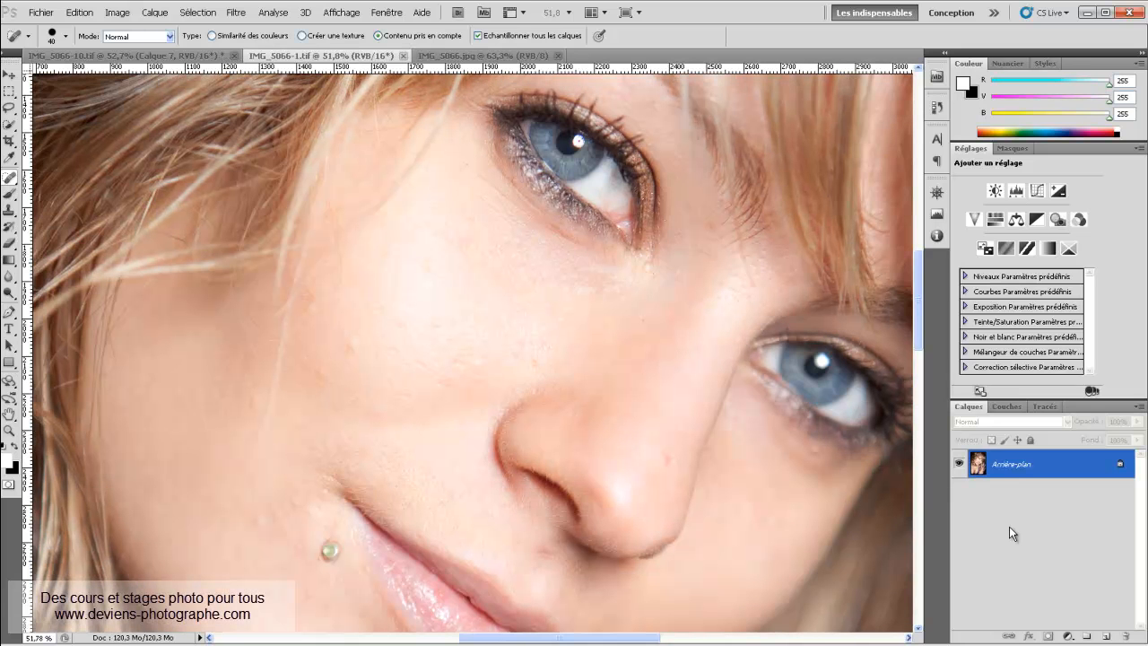
key(ctrl+Tab)
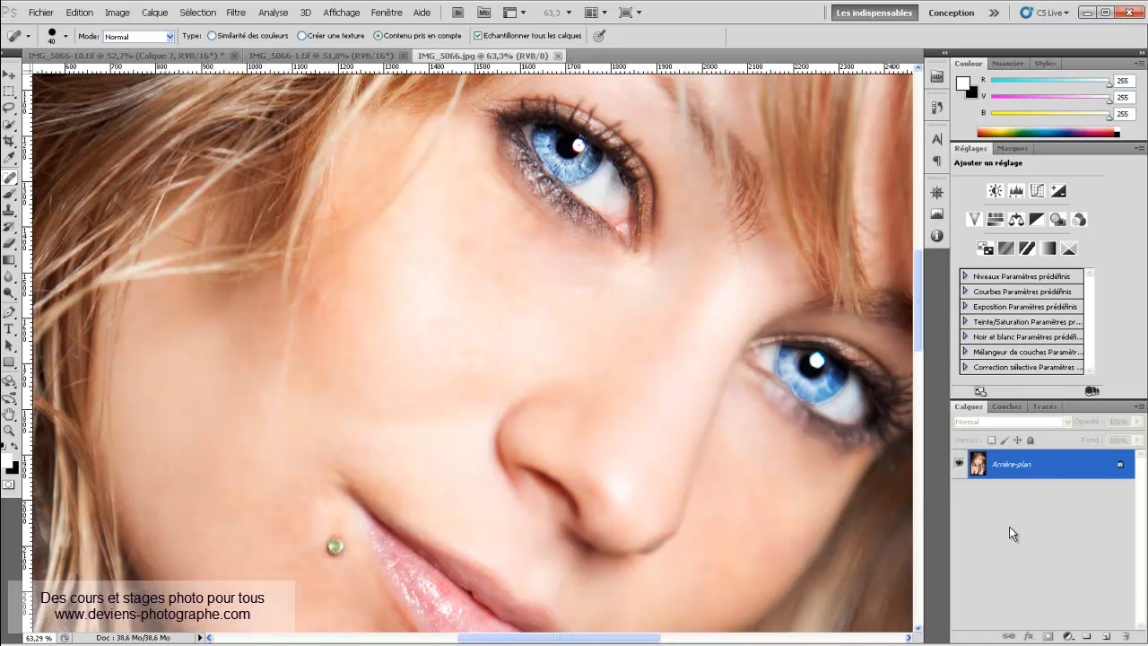
key(ctrl+Tab)
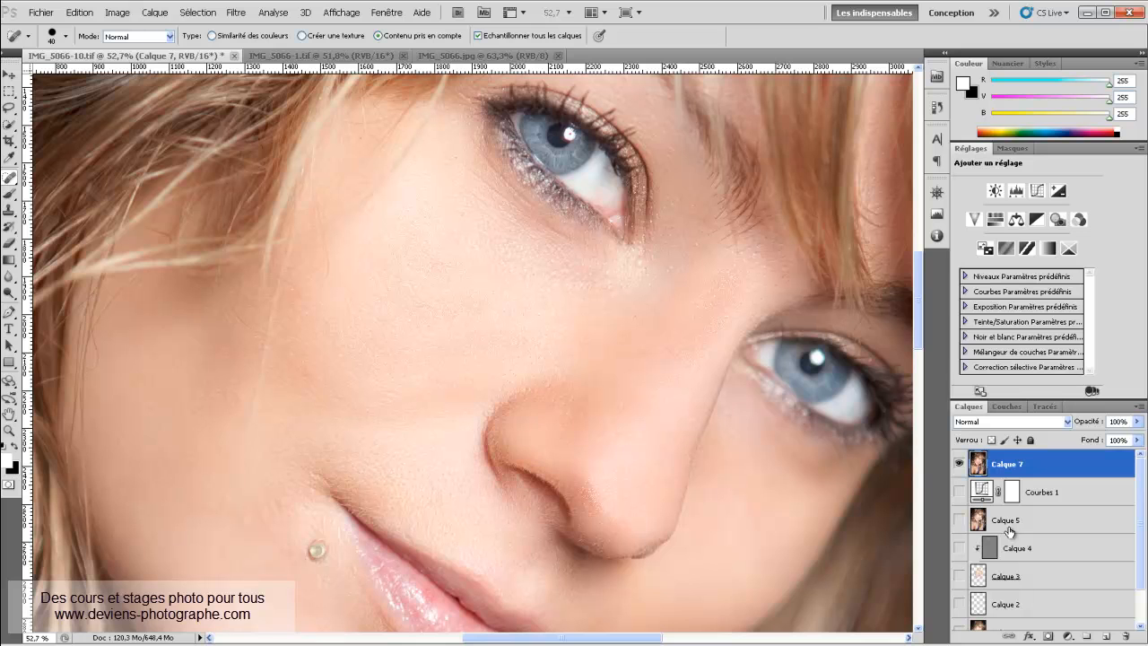
key(ctrl+Tab)
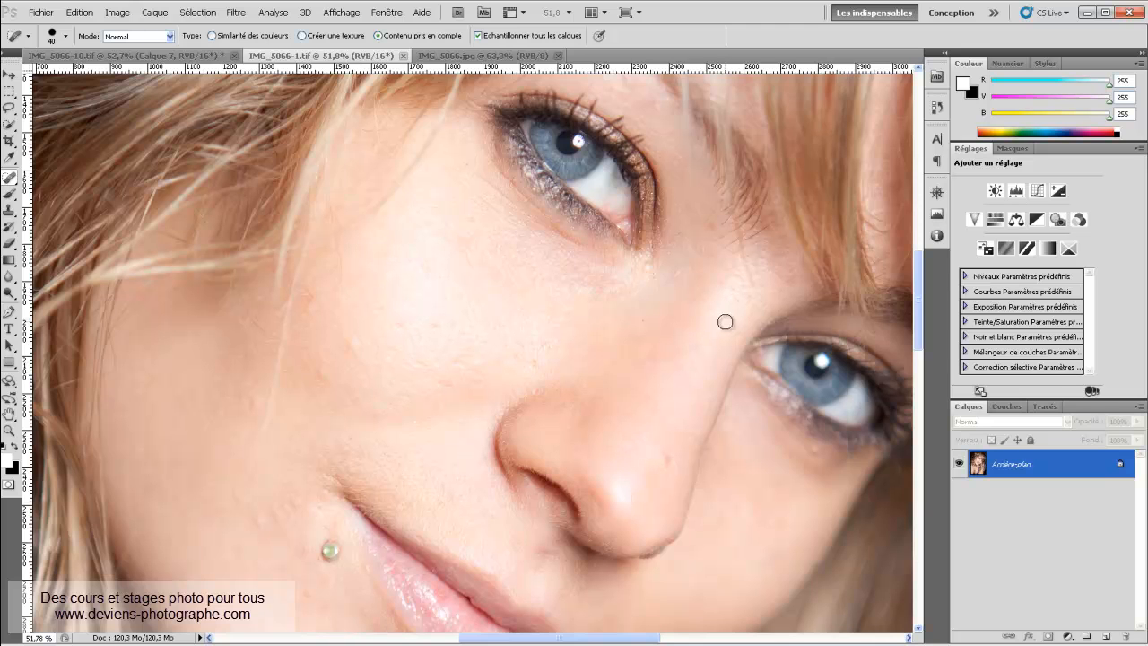
click(609, 372)
key(ctrl+shift+Tab)
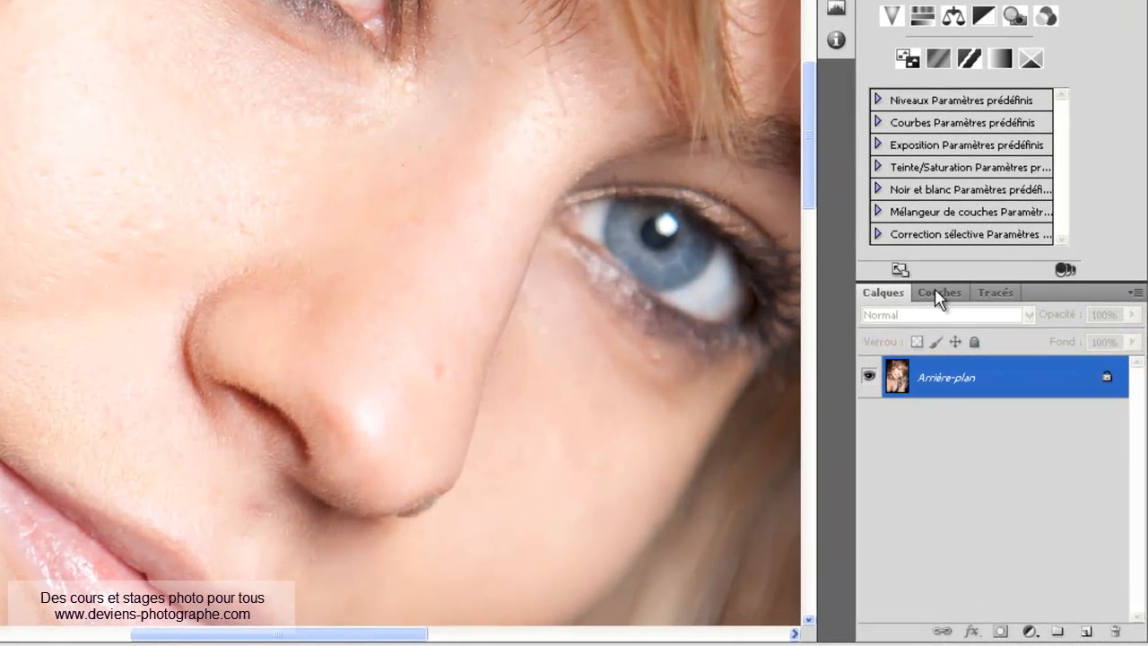
Examine the skin detail in the Rouge, Vert and Bleu channels of the portrait, one channel at a time
click(939, 296)
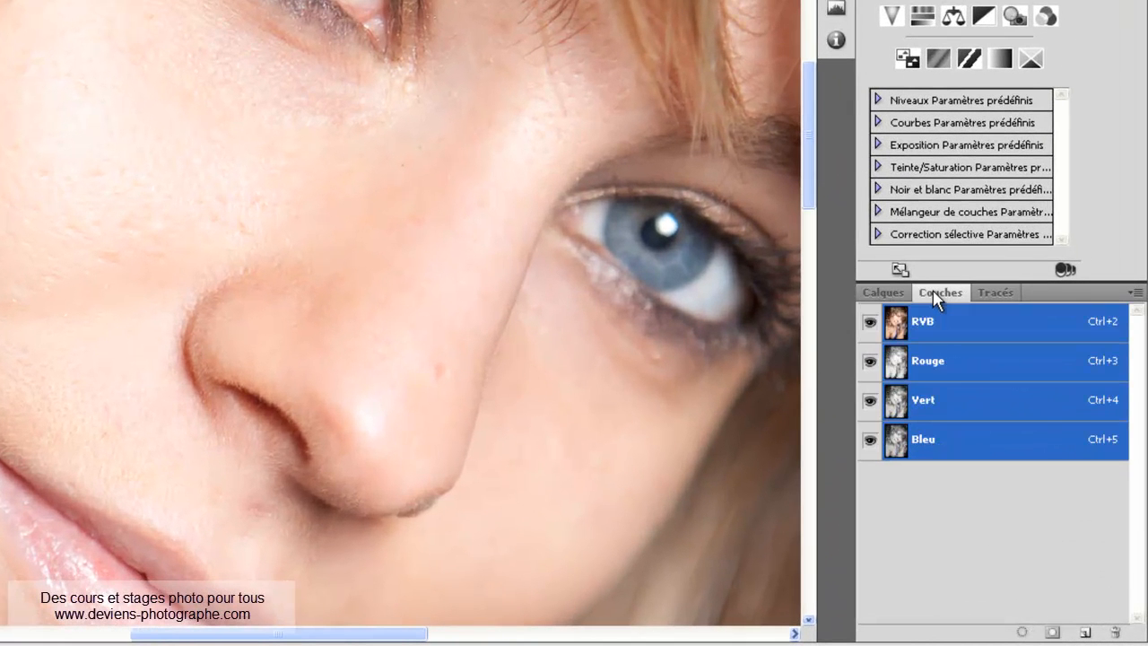
click(956, 362)
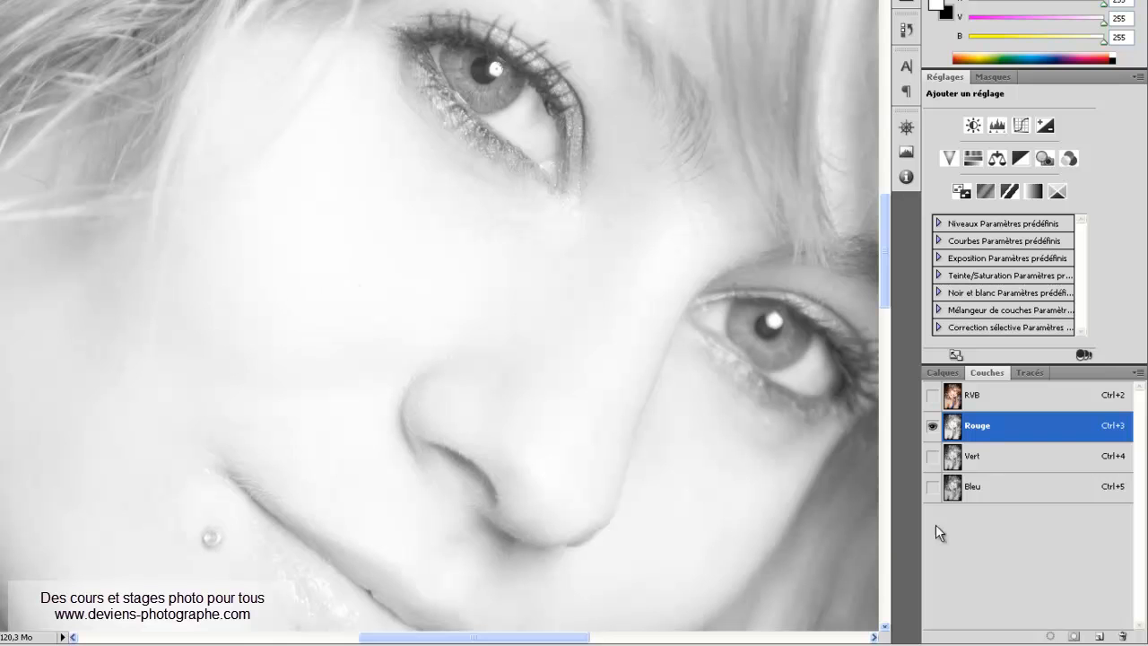
click(971, 458)
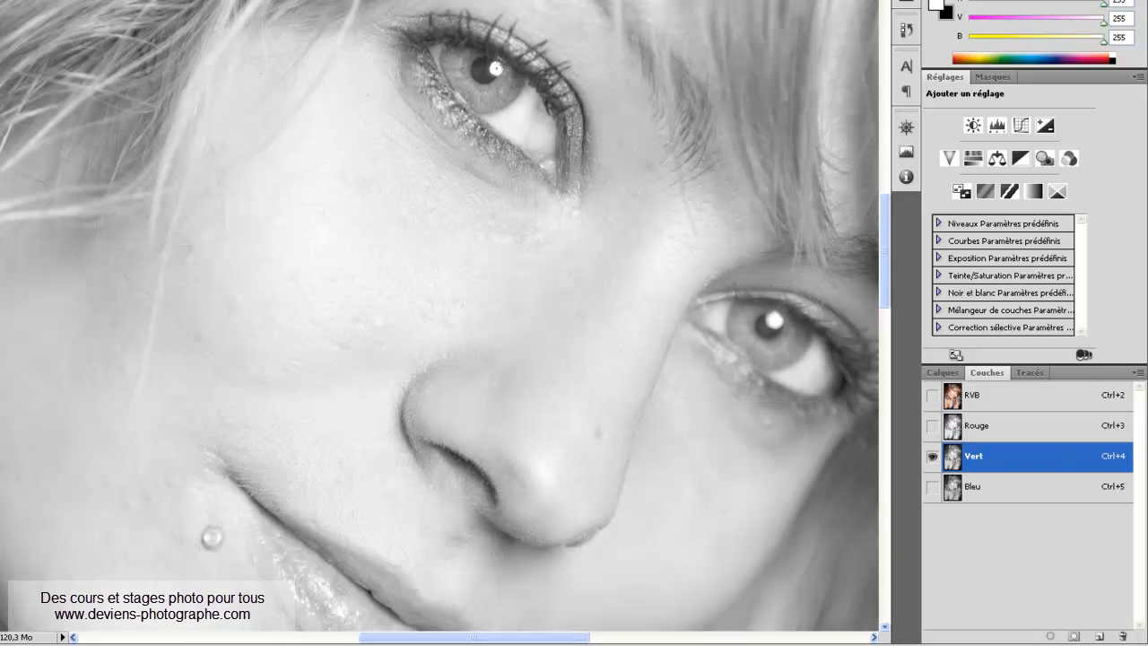
click(973, 490)
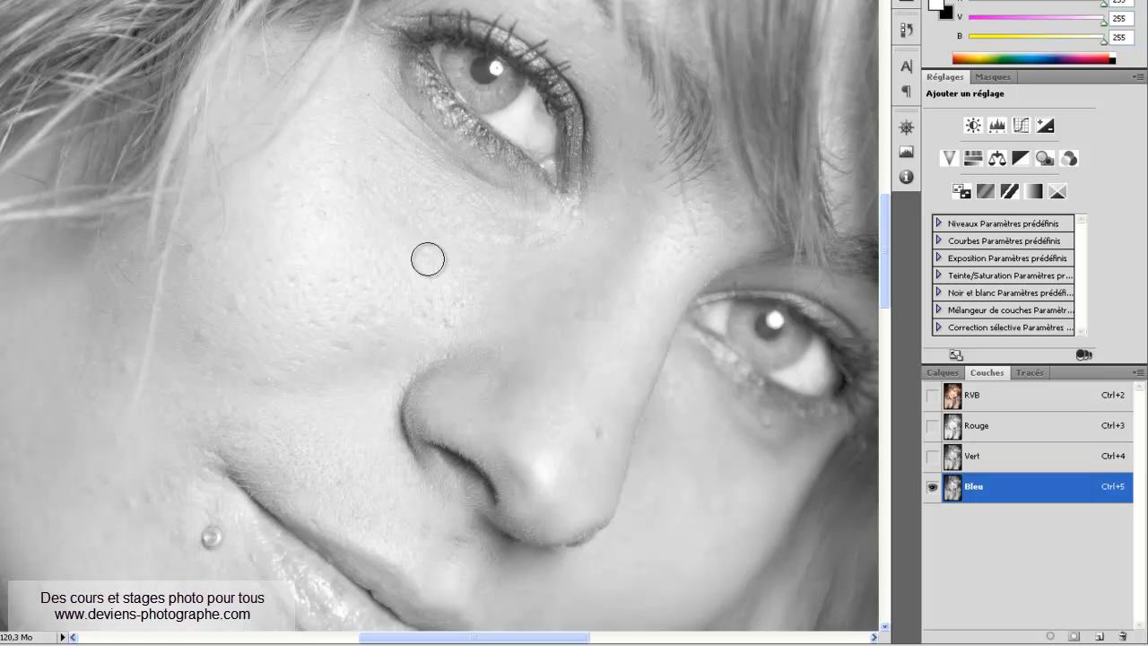
Compare the Bleu channel alone with the full-colour portrait by toggling the visibility of the Vert and Rouge channels
click(932, 456)
click(932, 426)
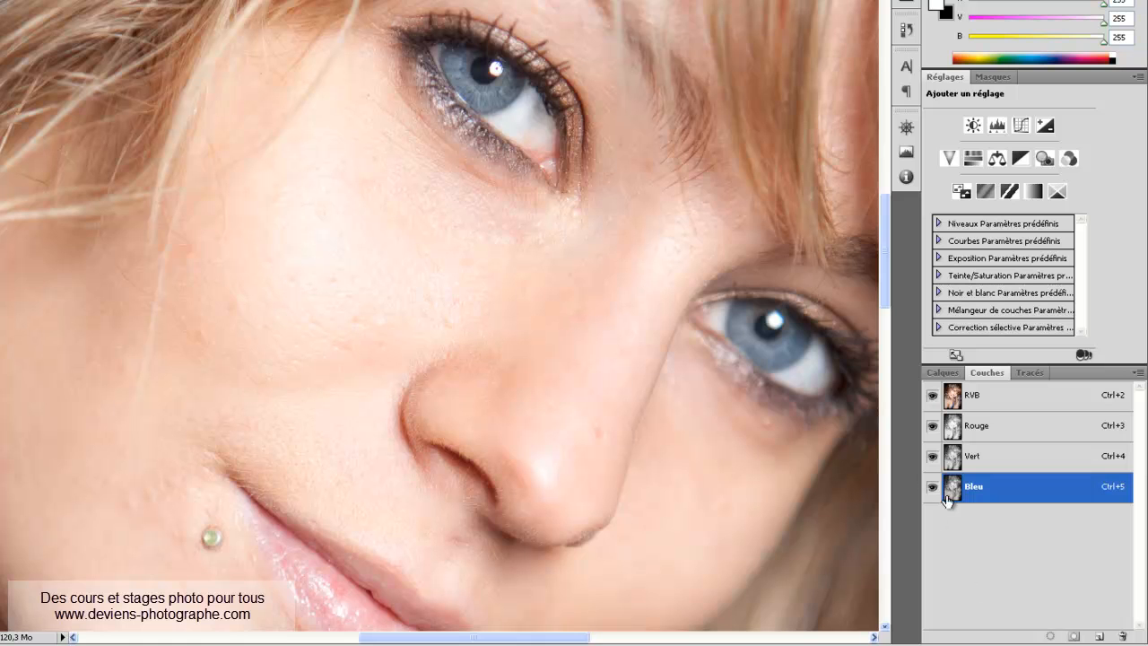
click(932, 456)
click(933, 429)
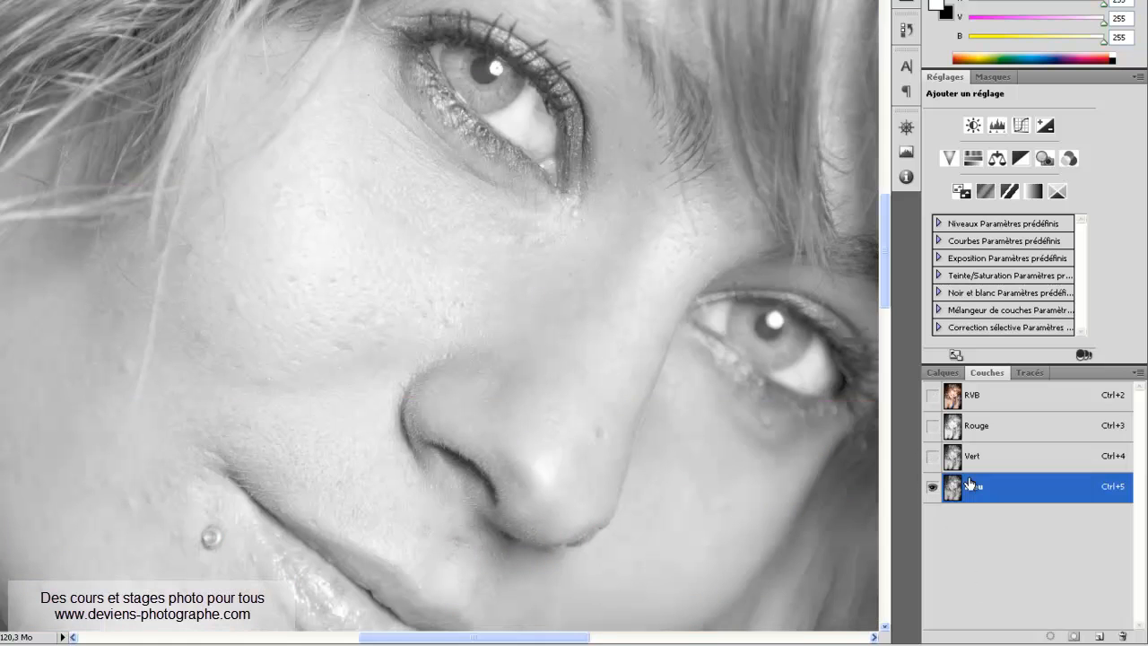
click(933, 455)
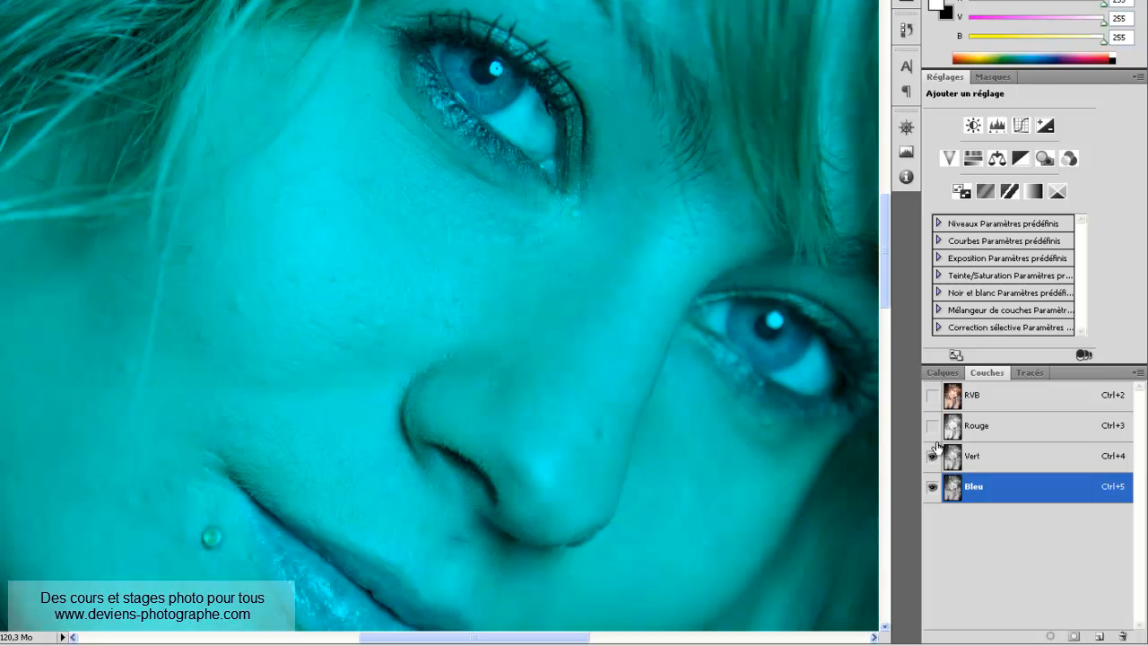
click(933, 426)
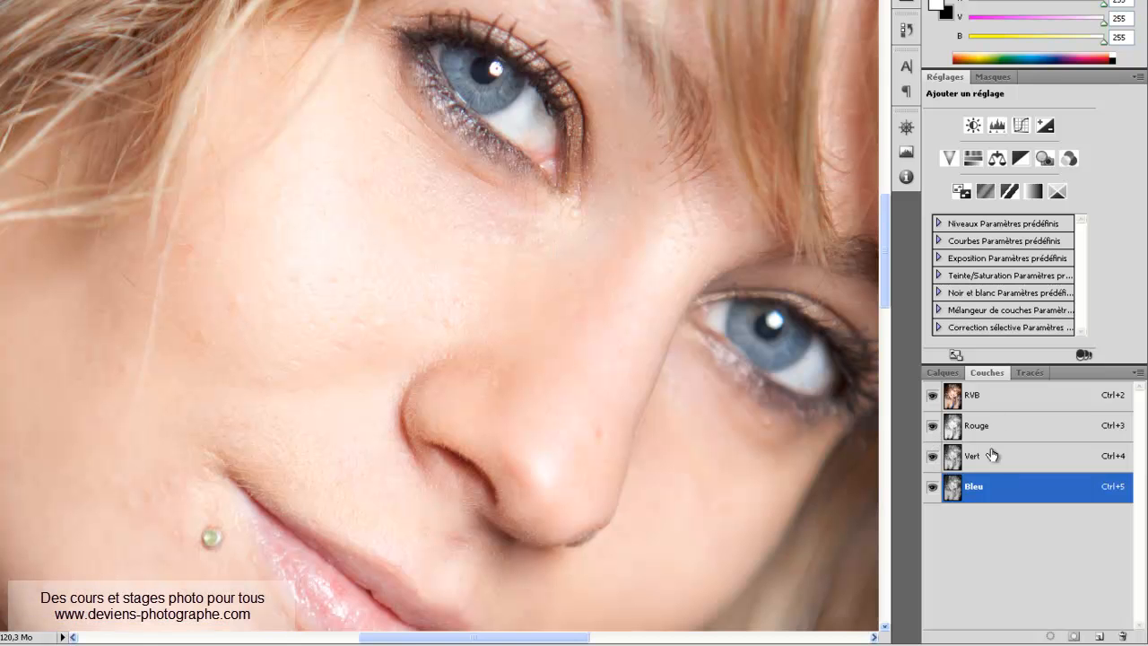
Duplicate the background layer and apply a Gaussian blur with a 10-pixel radius to the copy
click(939, 372)
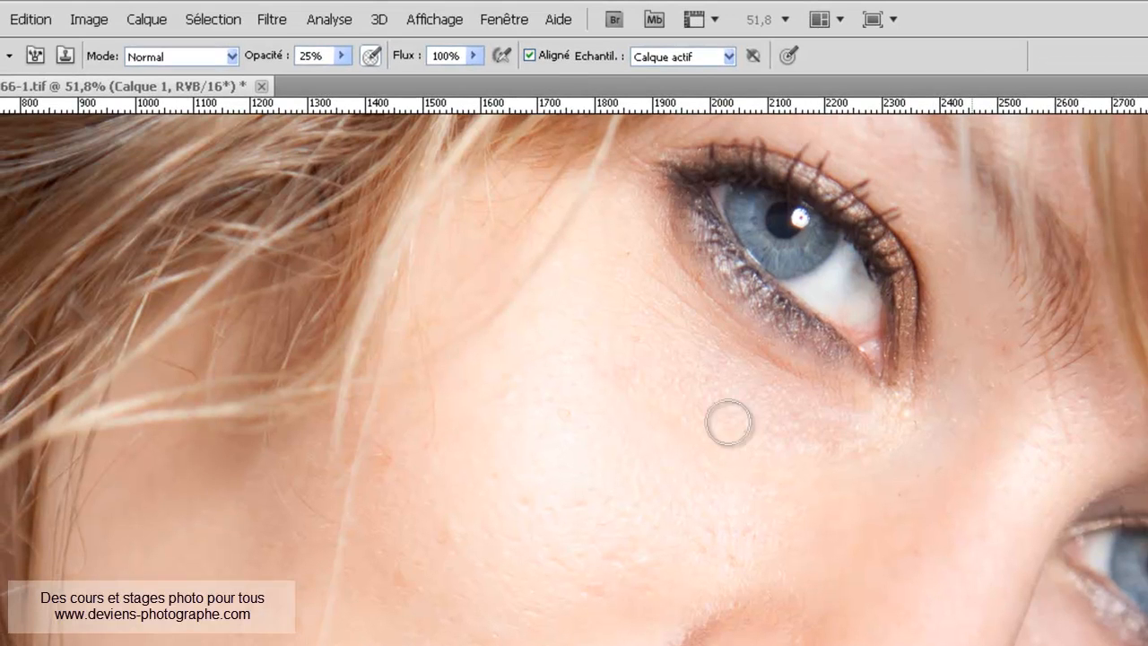
click(271, 20)
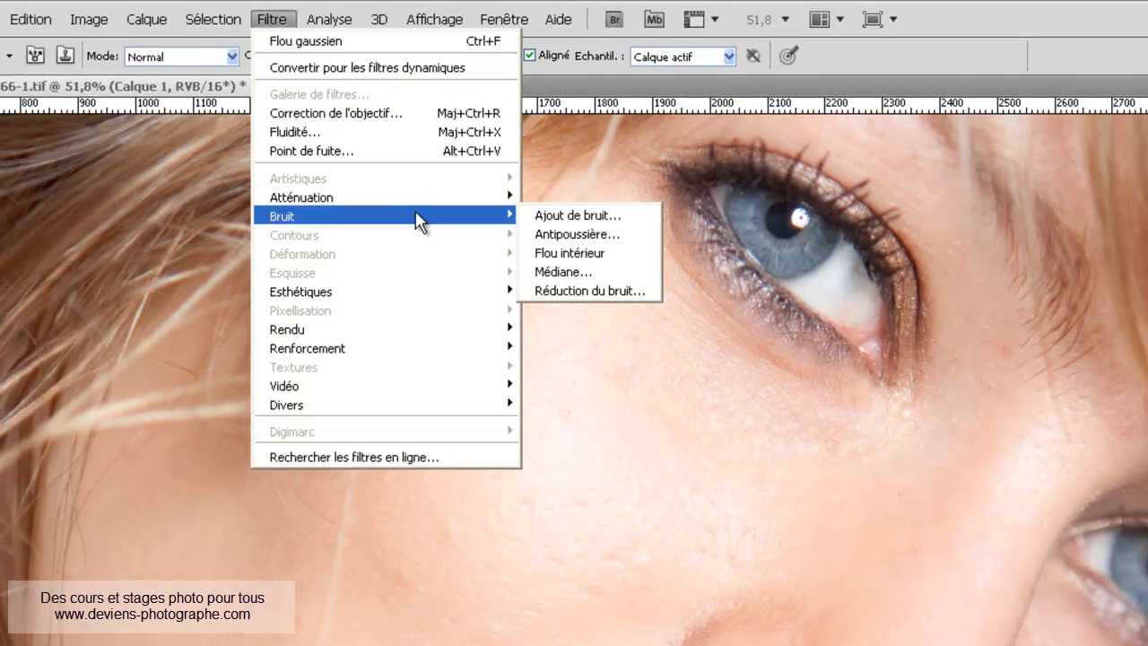
mouse_move(418, 208)
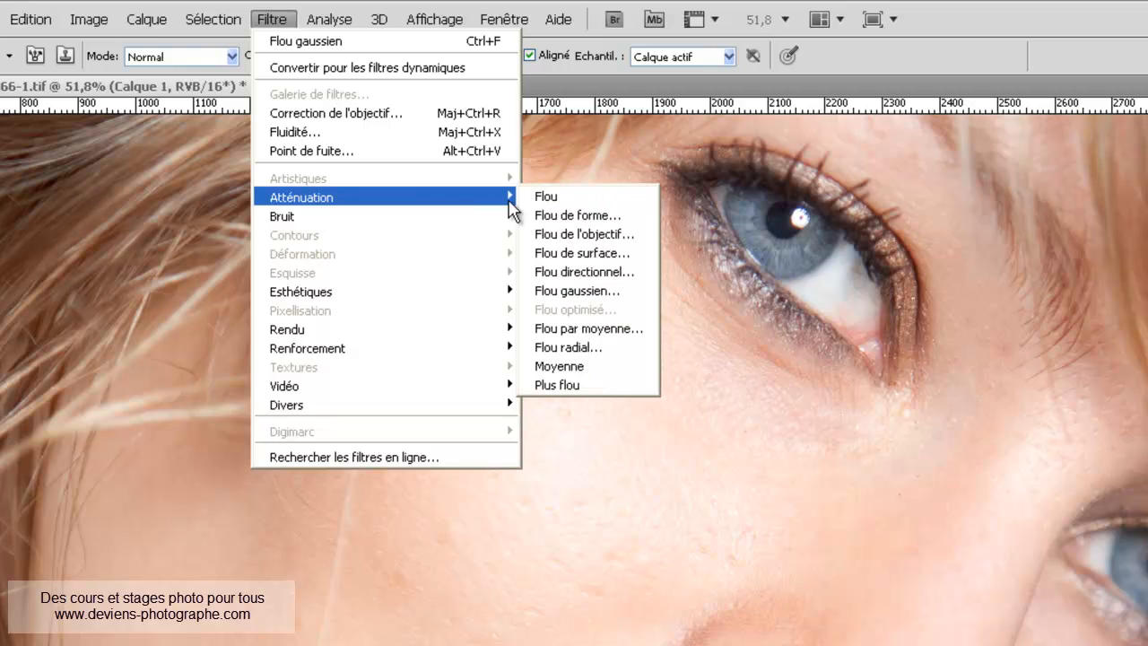
click(579, 290)
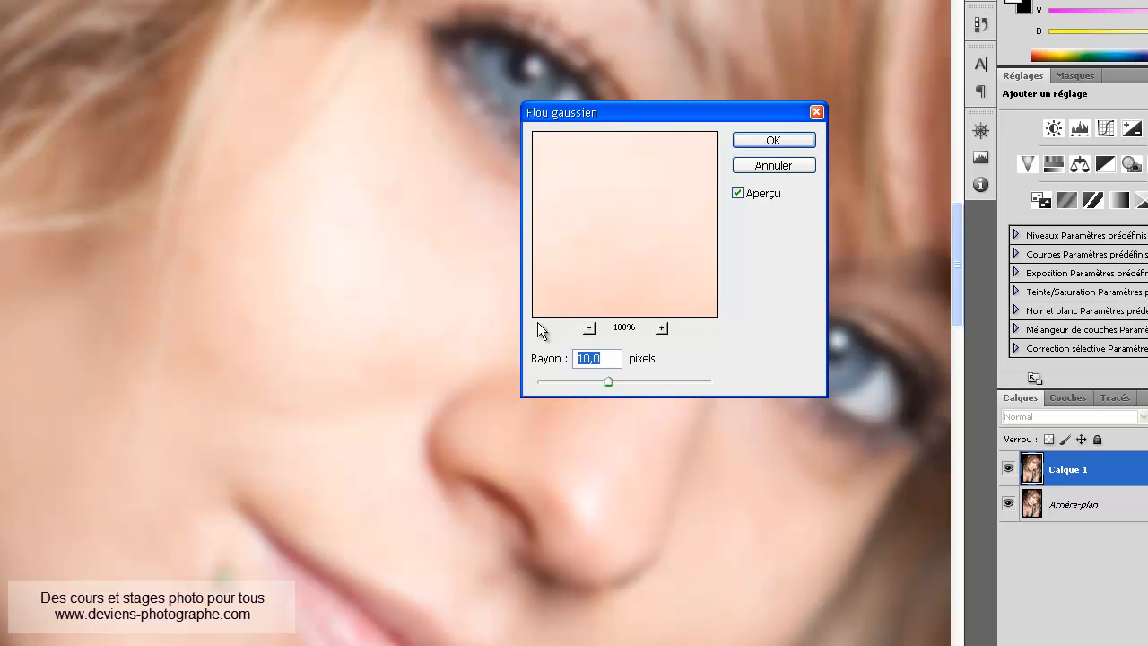
key(Return)
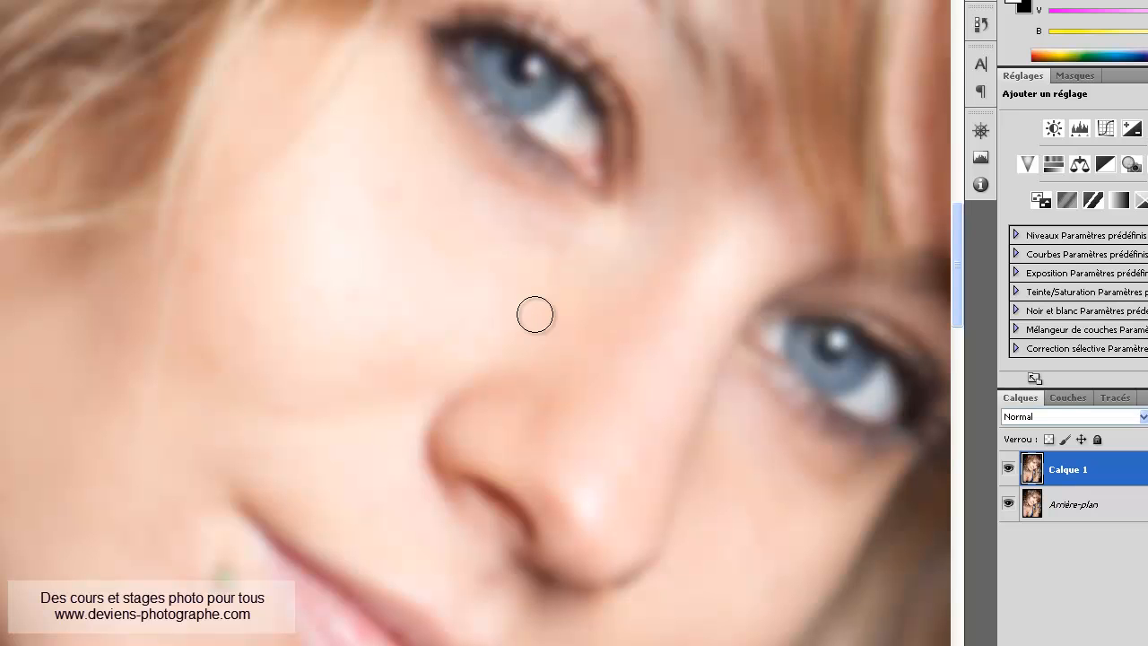
Check the document's resolution in the image size settings
key(ctrl+alt+i)
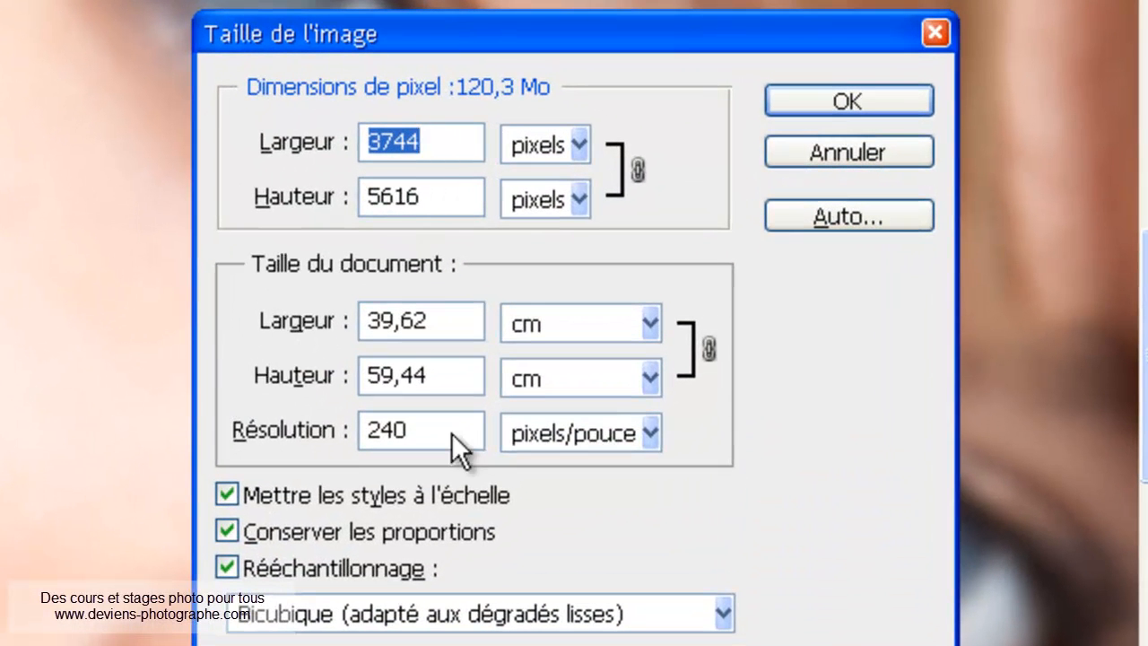
drag(411, 426, 320, 428)
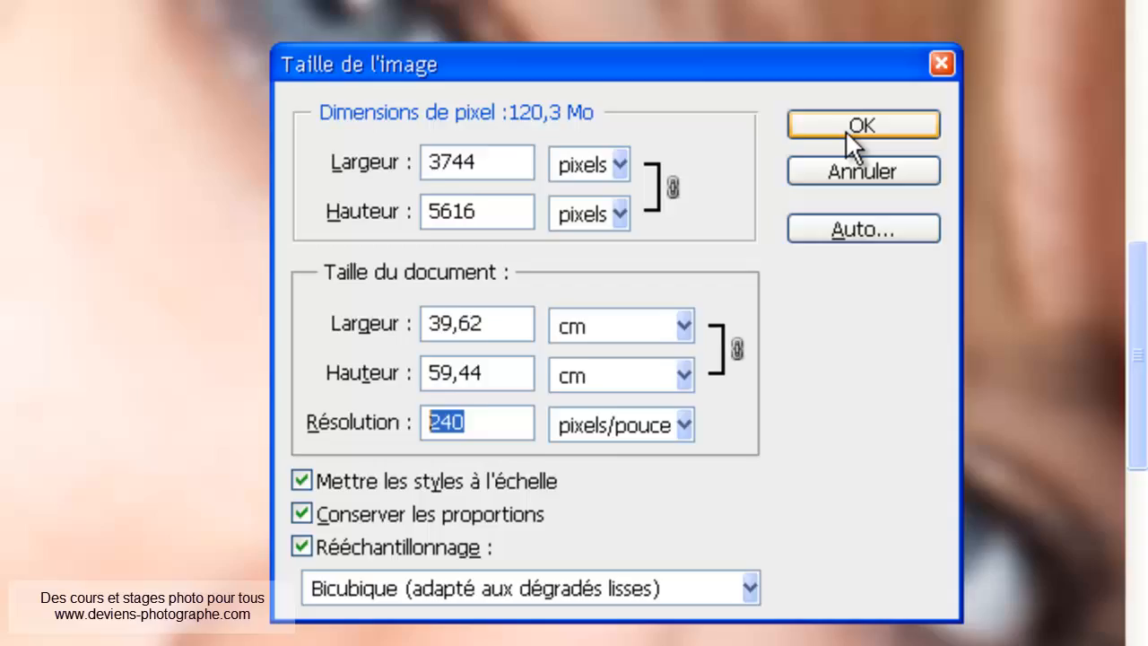
click(842, 109)
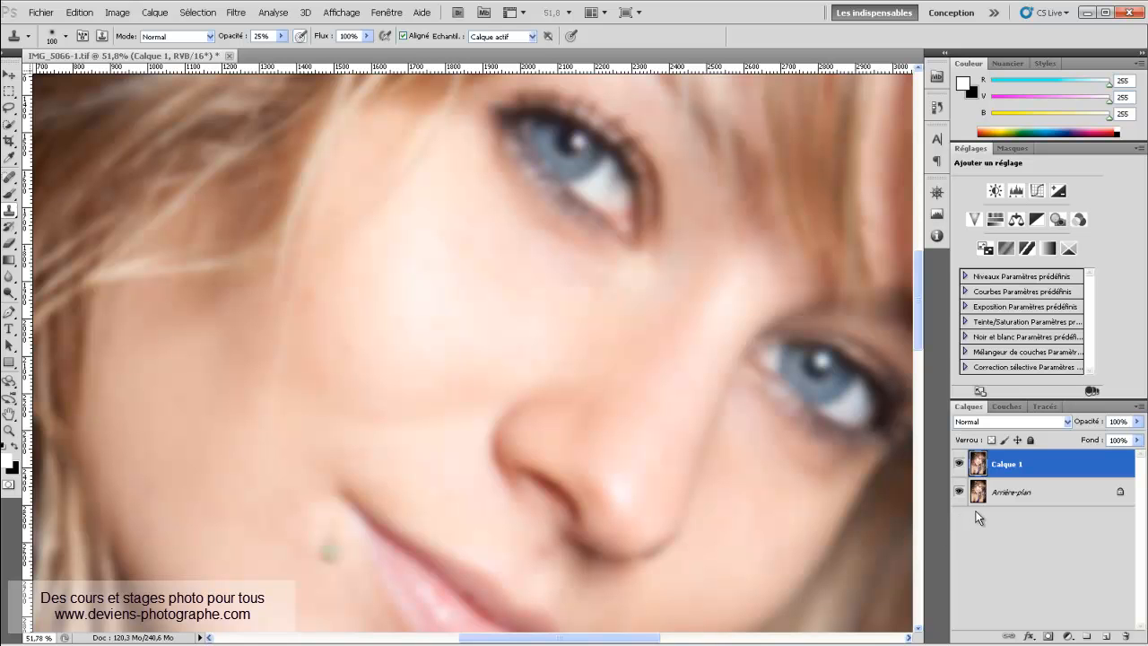
Set the blurred layer's blend mode to Couleur and restrict its blending to the blue channel by excluding R and V
click(995, 422)
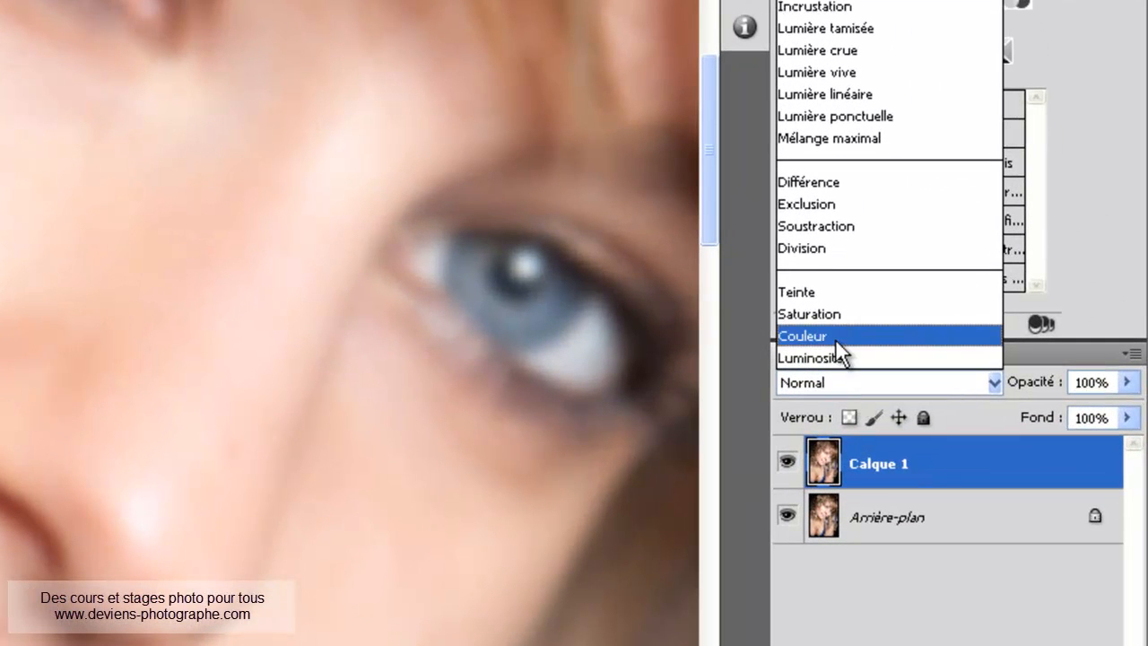
click(848, 341)
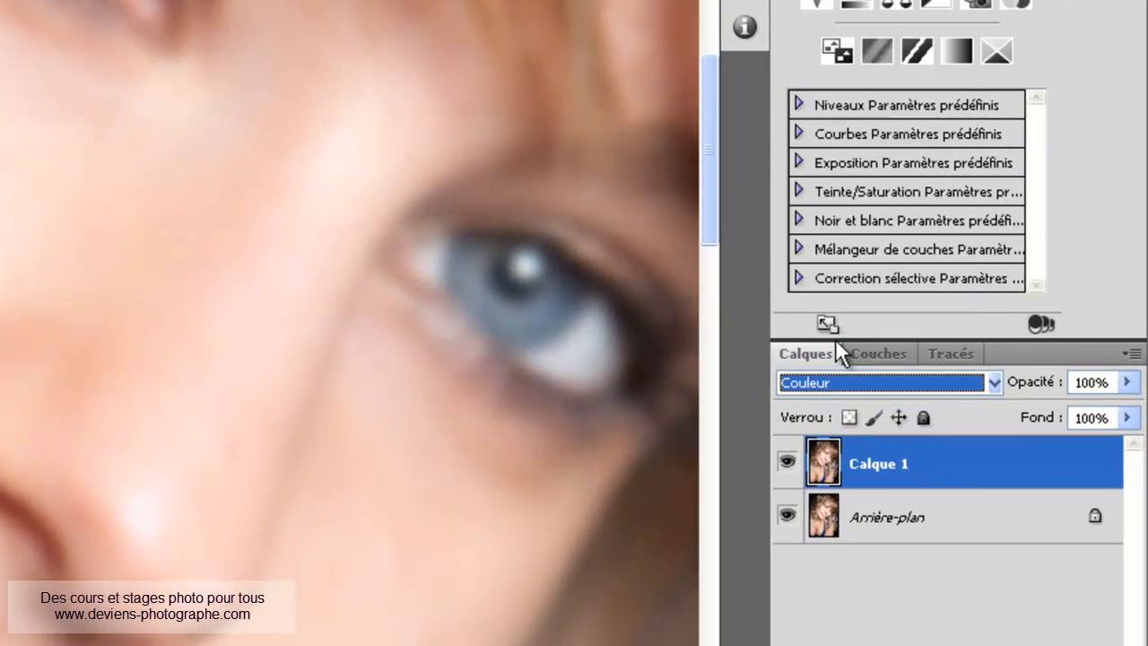
double_click(990, 466)
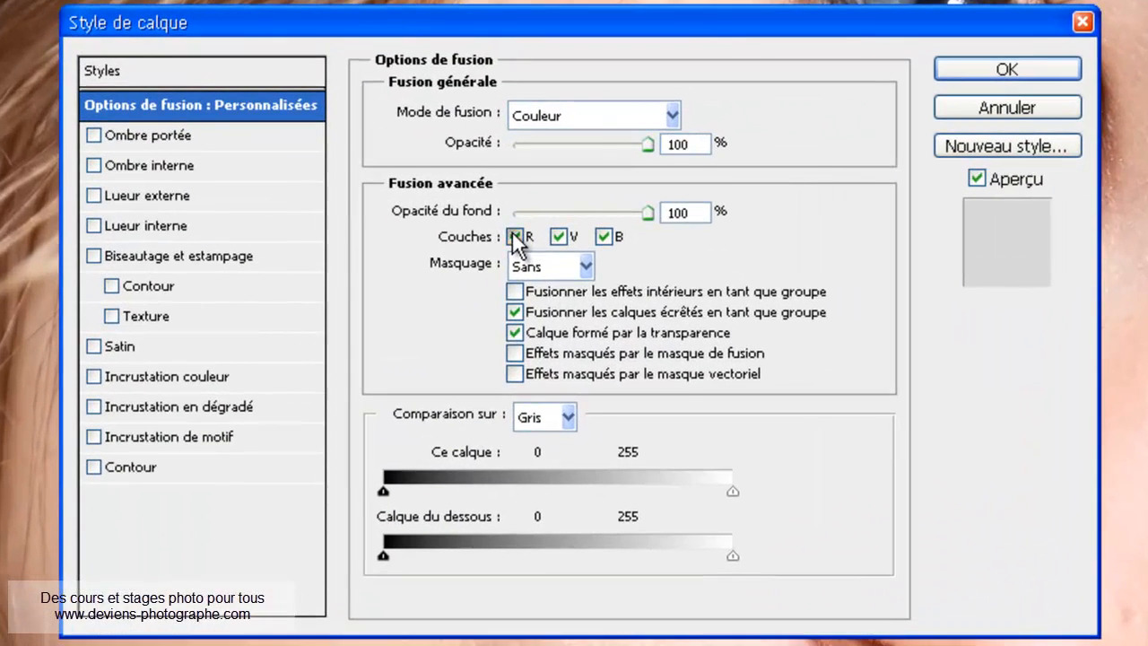
click(476, 232)
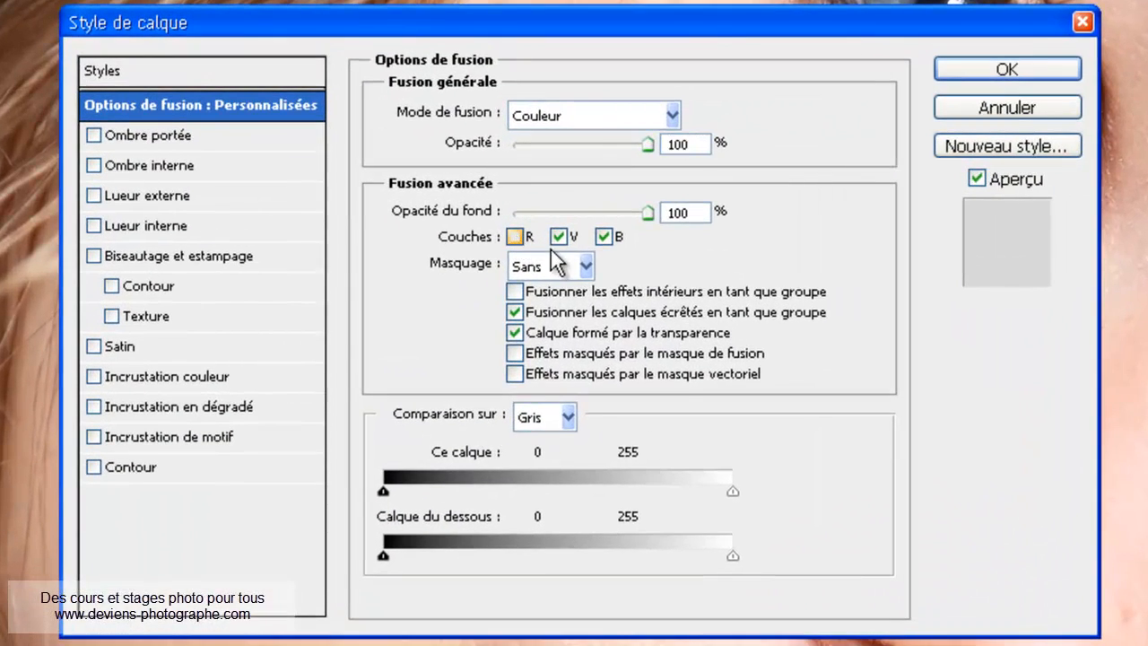
click(560, 237)
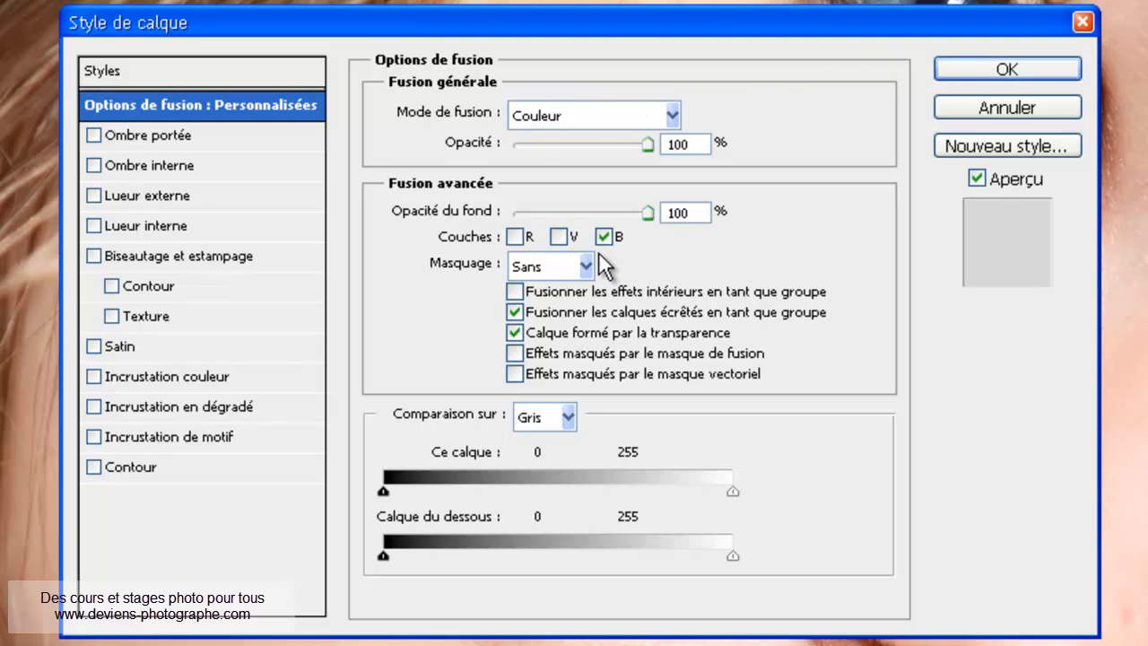
click(953, 73)
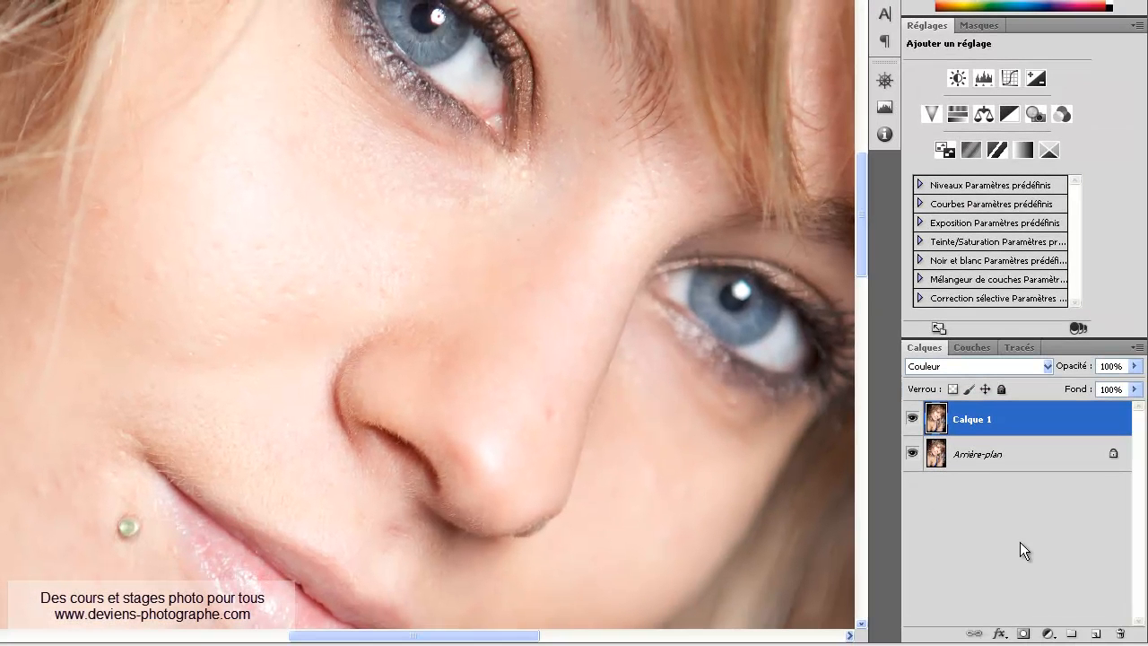
Add an empty layer above the blurred one and set the Spot Healing Brush (Correcteur localisé) to sample all layers
click(1093, 634)
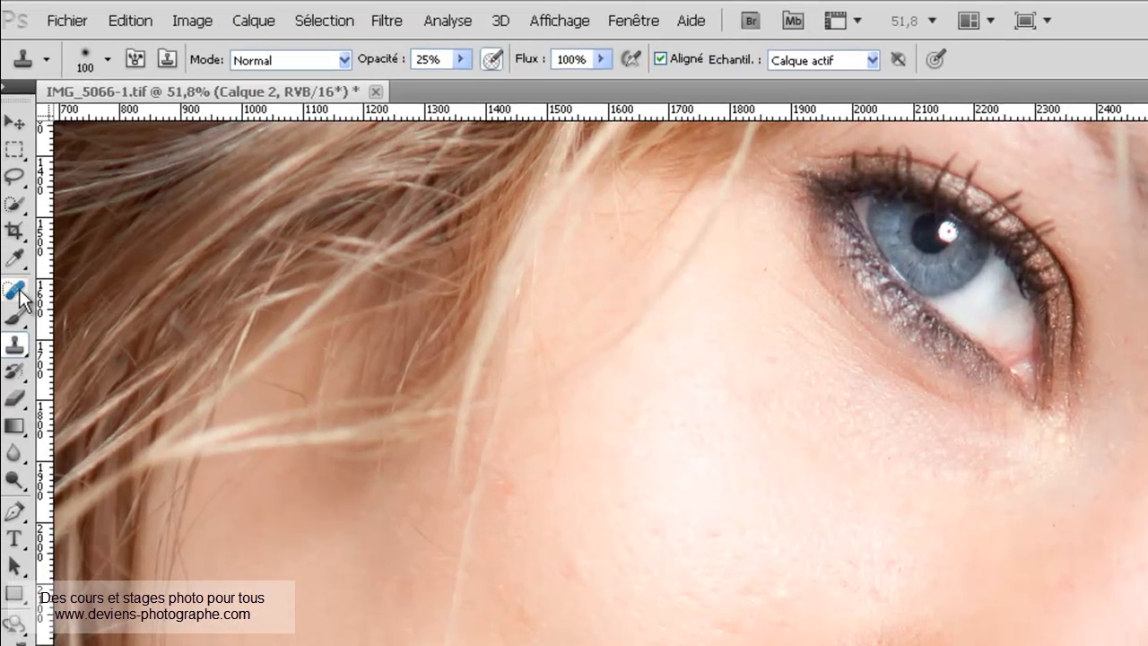
click(15, 290)
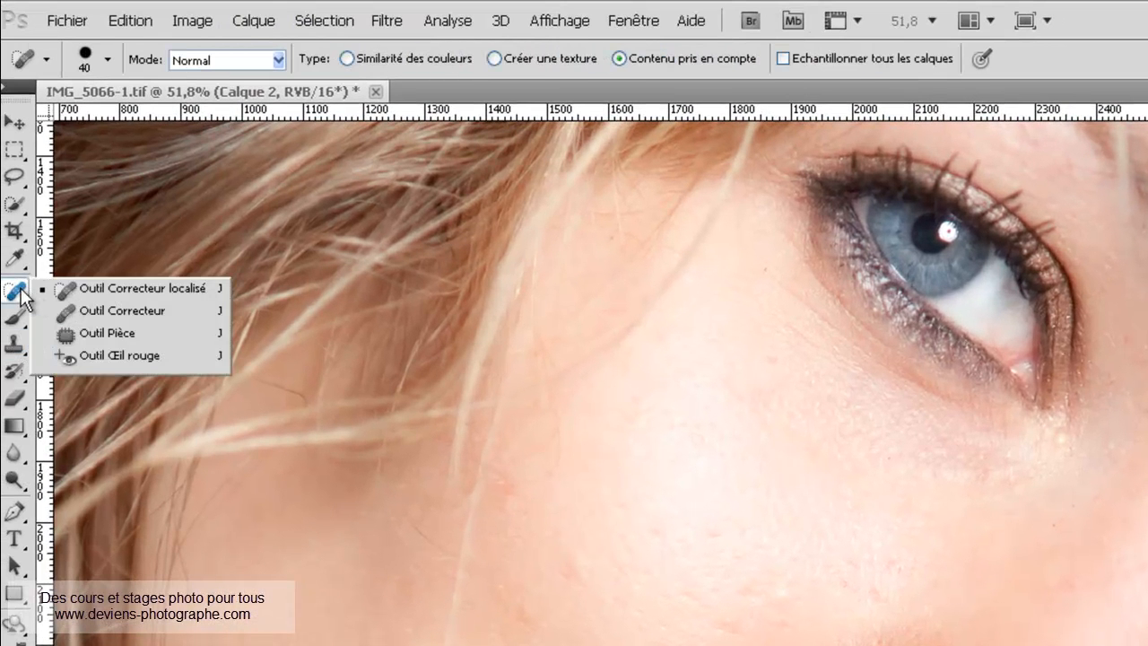
click(24, 299)
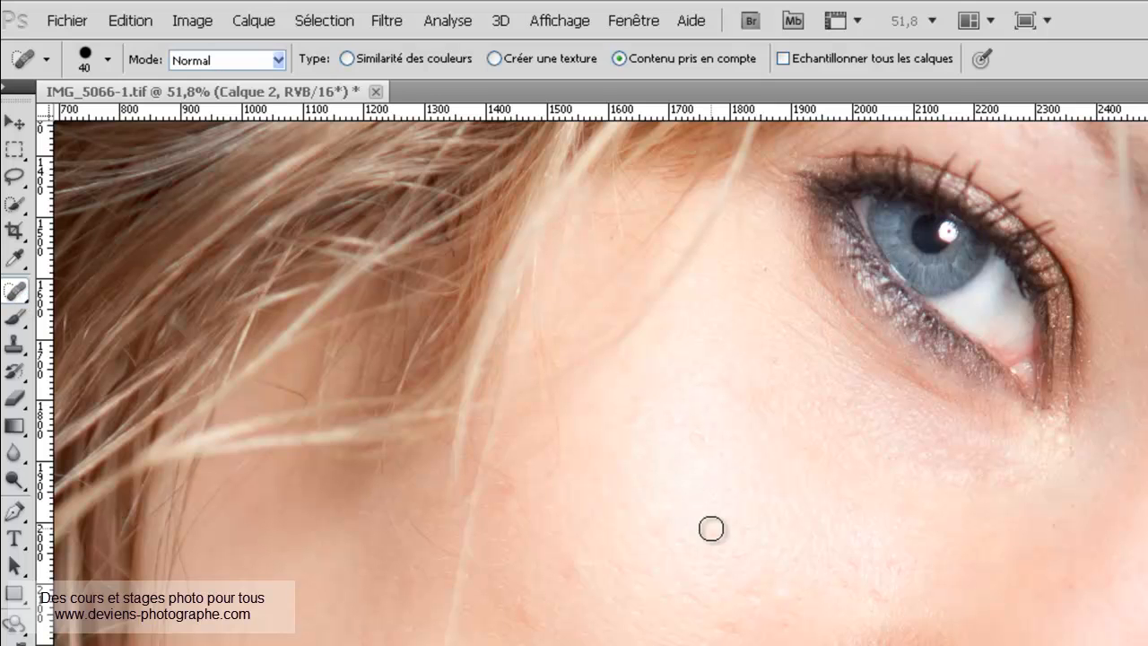
click(783, 58)
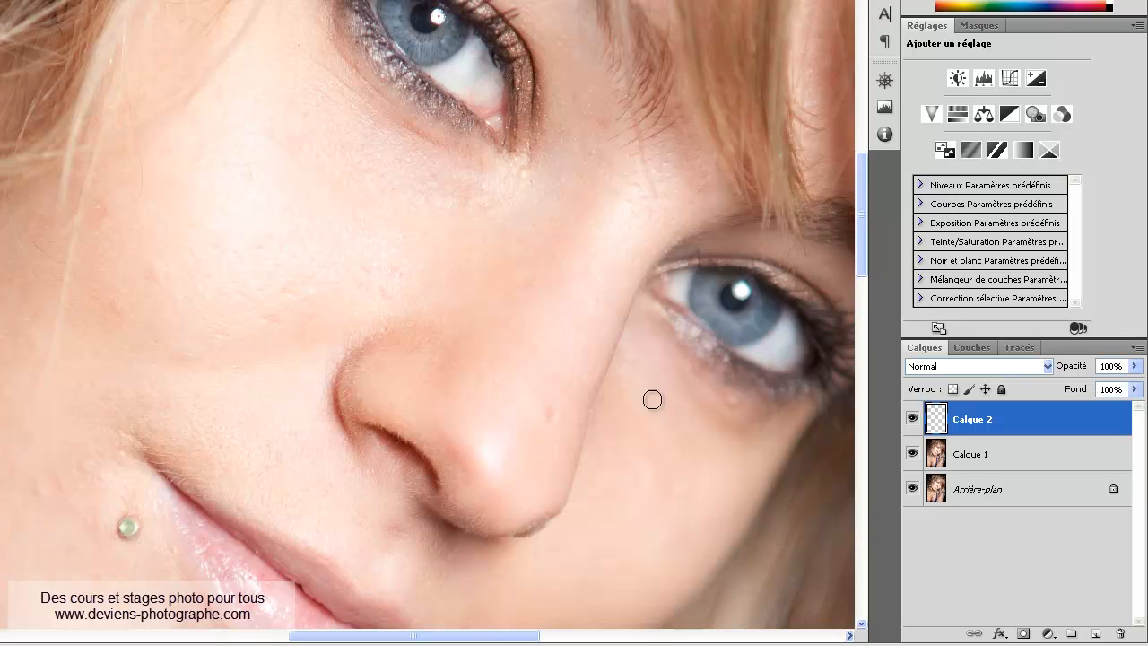
Compare the face with and without the retouching layer, and heal small blemishes on the cheek with the Spot Healing Brush
click(911, 420)
click(911, 420)
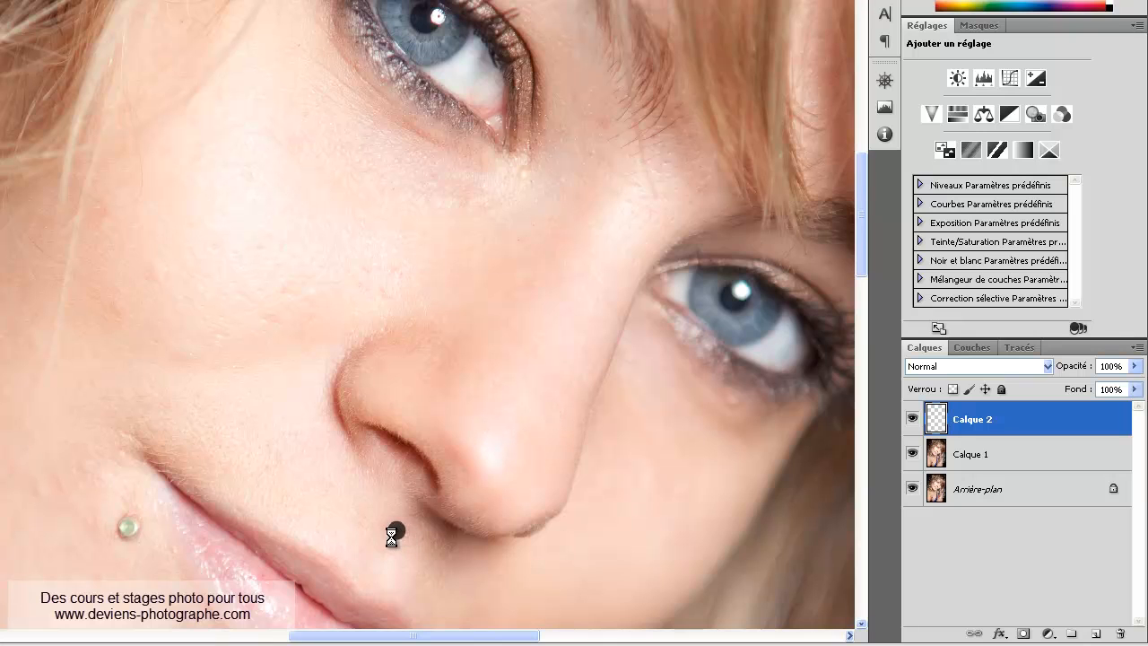
click(257, 246)
click(284, 289)
click(267, 318)
Heal the red blemishes on the chin with the Spot Healing Brush
scroll(244, 316, down, 3)
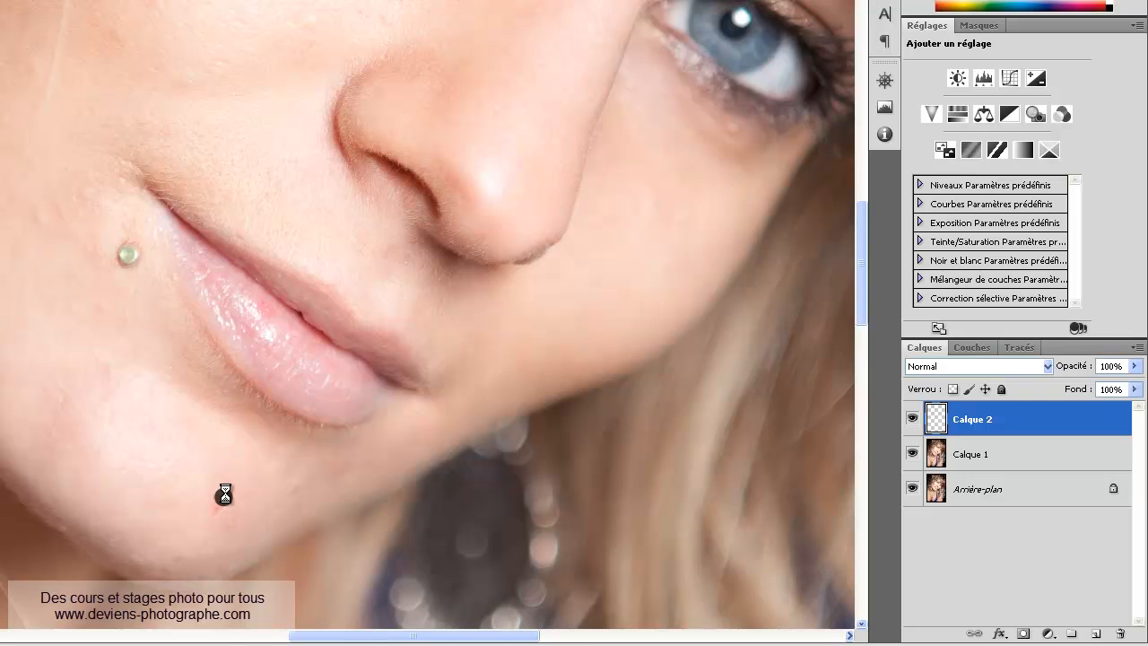
click(213, 509)
click(215, 506)
click(212, 485)
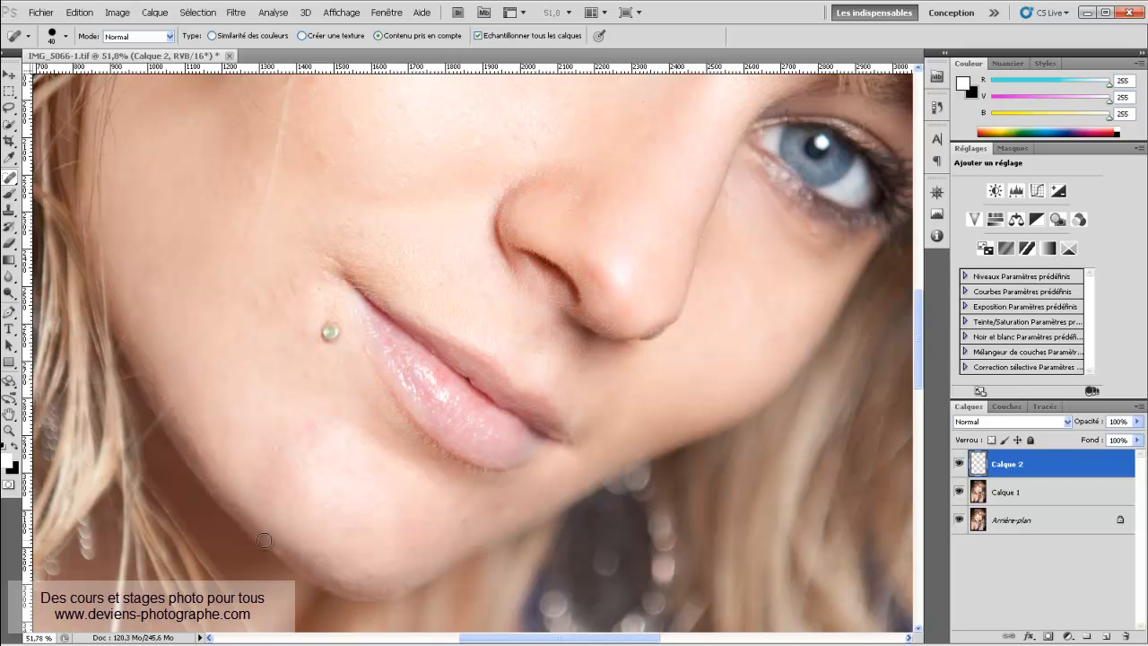
Heal the remaining small spots beside the mouth and across the upper cheek with the Spot Healing Brush
click(301, 370)
click(271, 297)
scroll(323, 389, up, 5)
click(353, 333)
click(342, 337)
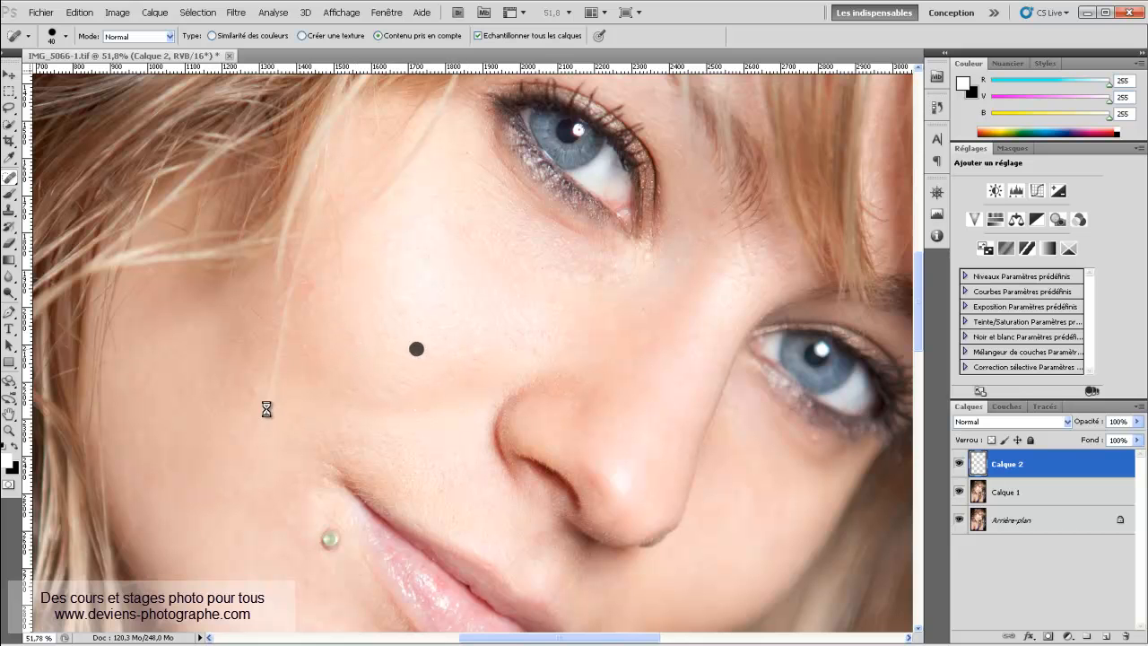
click(397, 313)
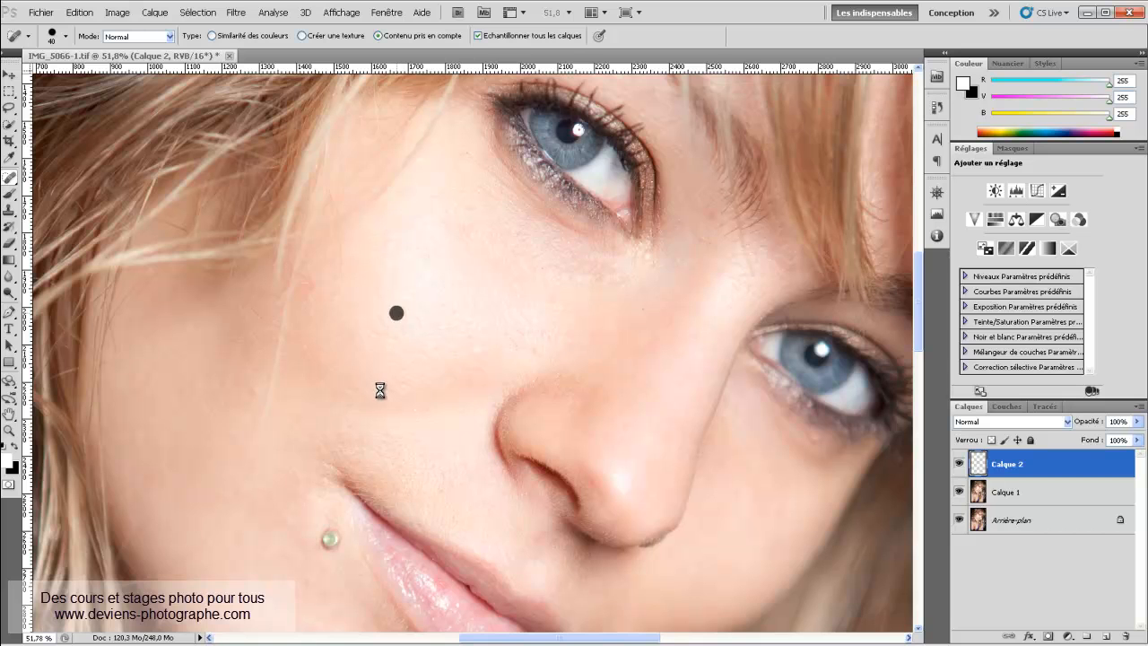
scroll(493, 429, up, 1)
scroll(493, 429, up, 2)
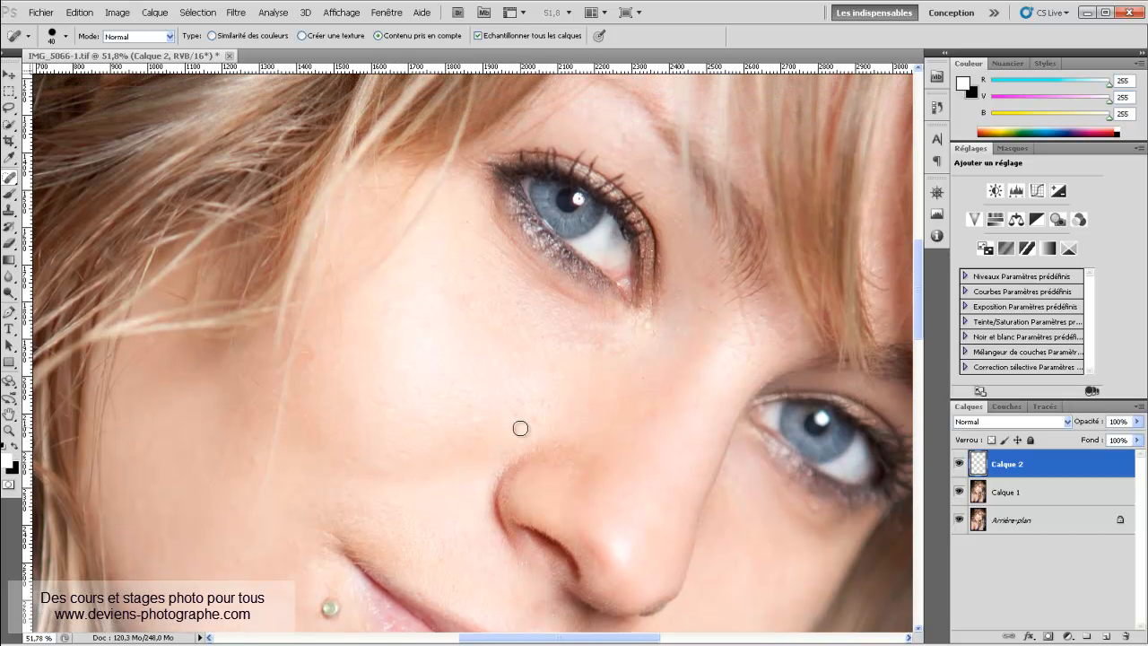
scroll(721, 429, down, 1)
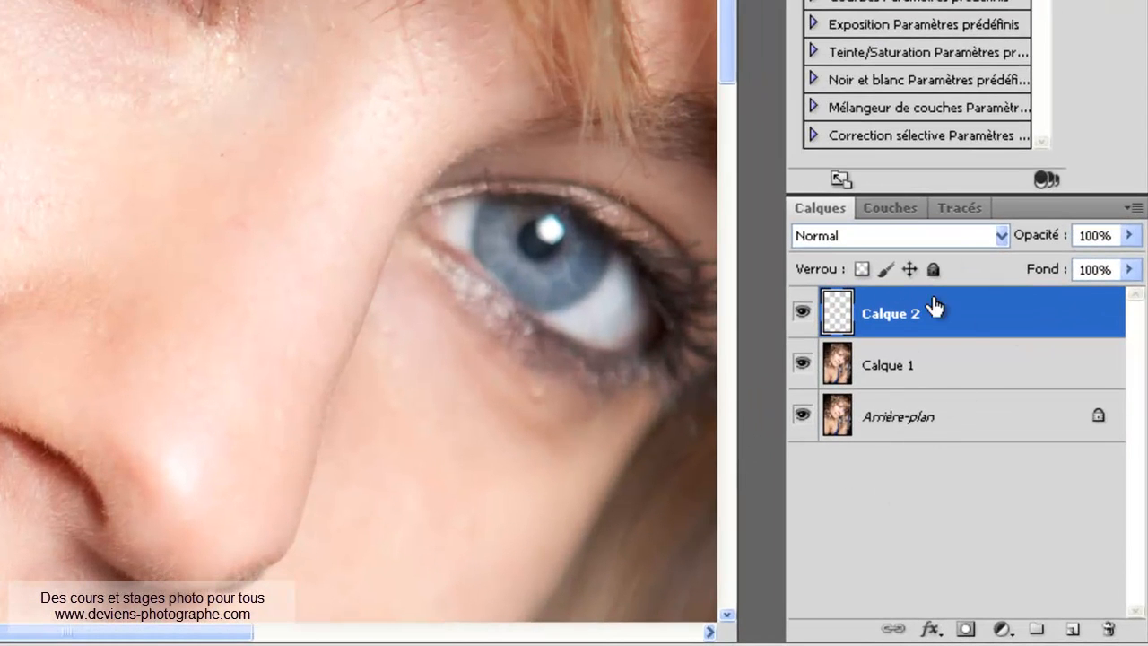
Merge all visible layers into a new layer above the healing layer, and compare the face with and without it
alt+click(867, 343)
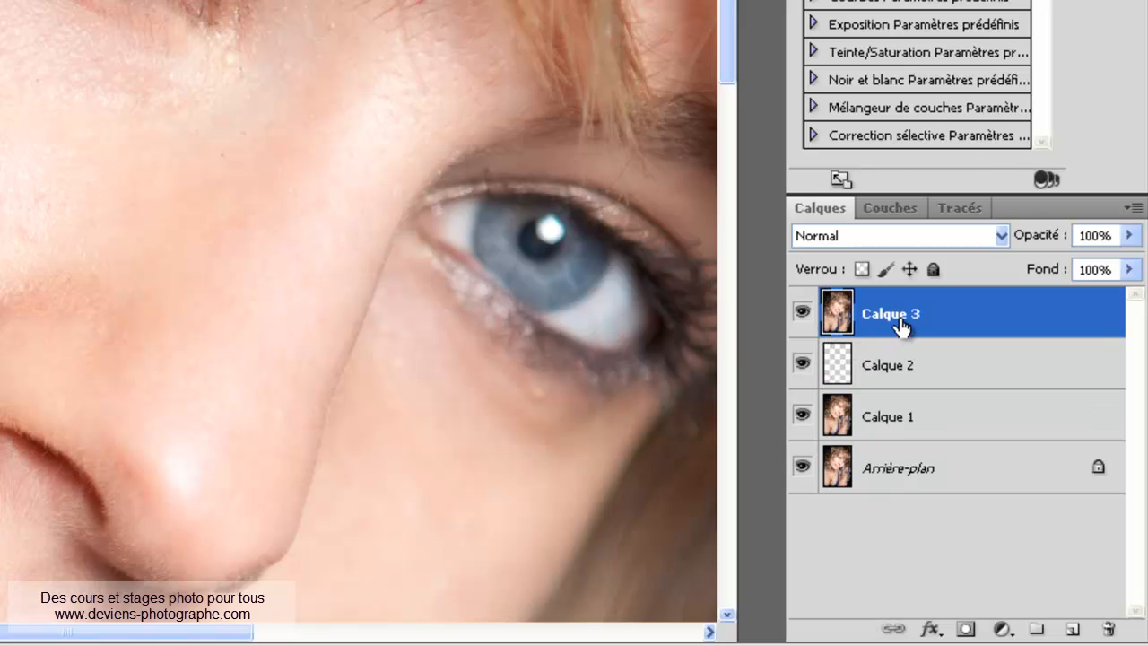
click(803, 311)
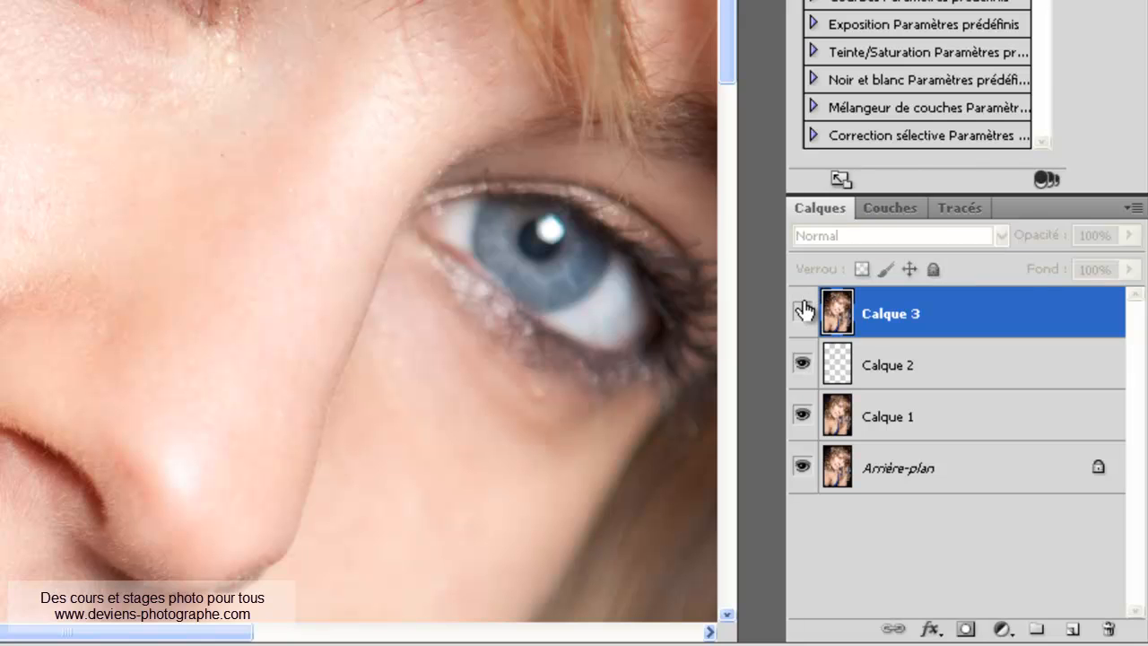
click(803, 311)
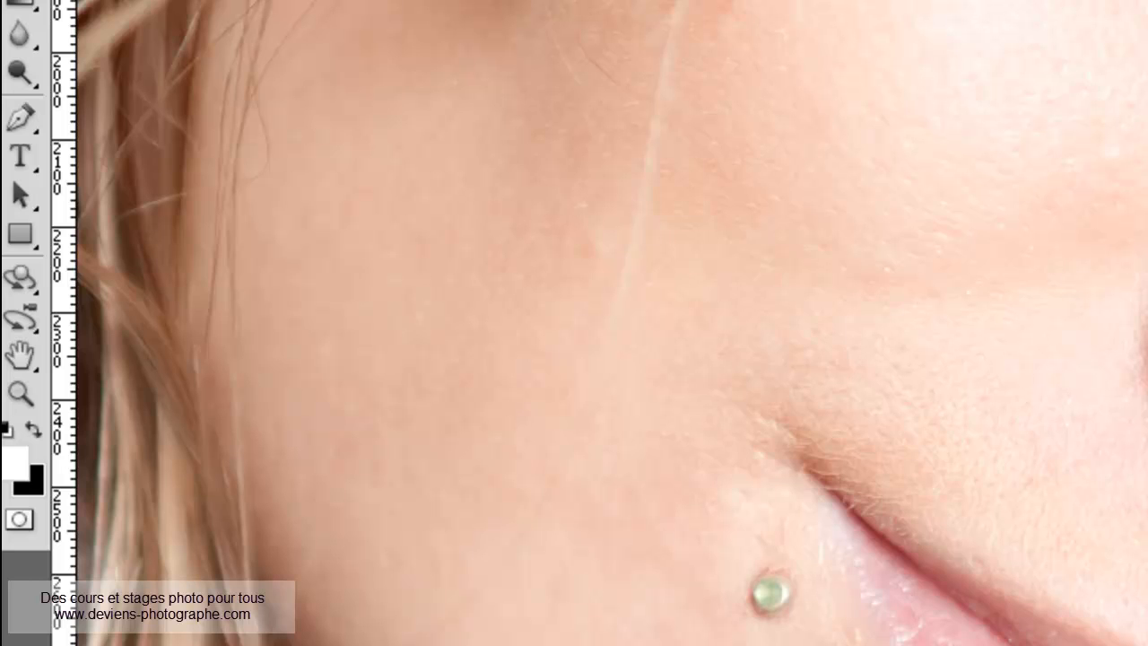
Reset the colours to default black and white, and enter Quick Mask mode with a soft 65 px brush
key(d)
click(20, 521)
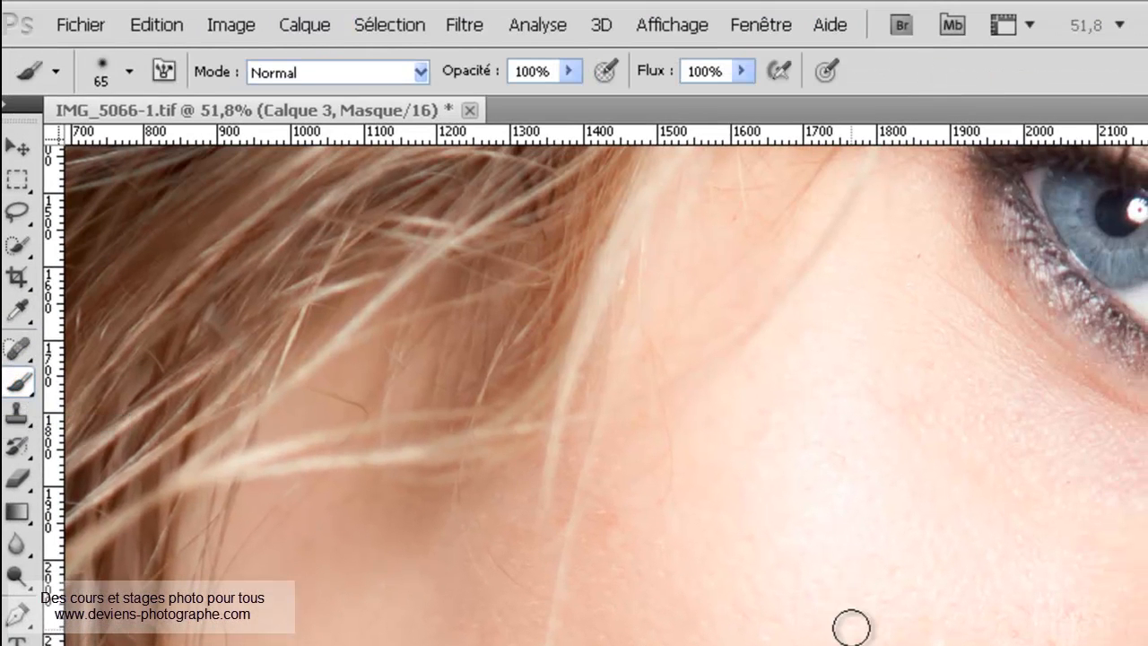
scroll(852, 630, down, 7)
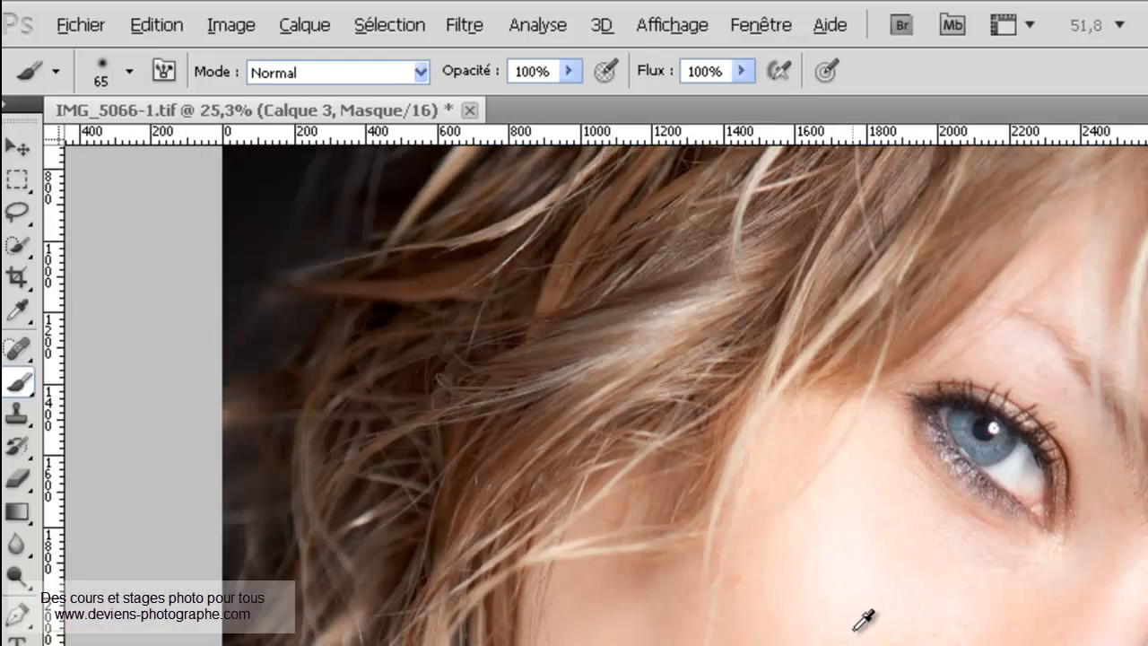
scroll(856, 627, up, 5)
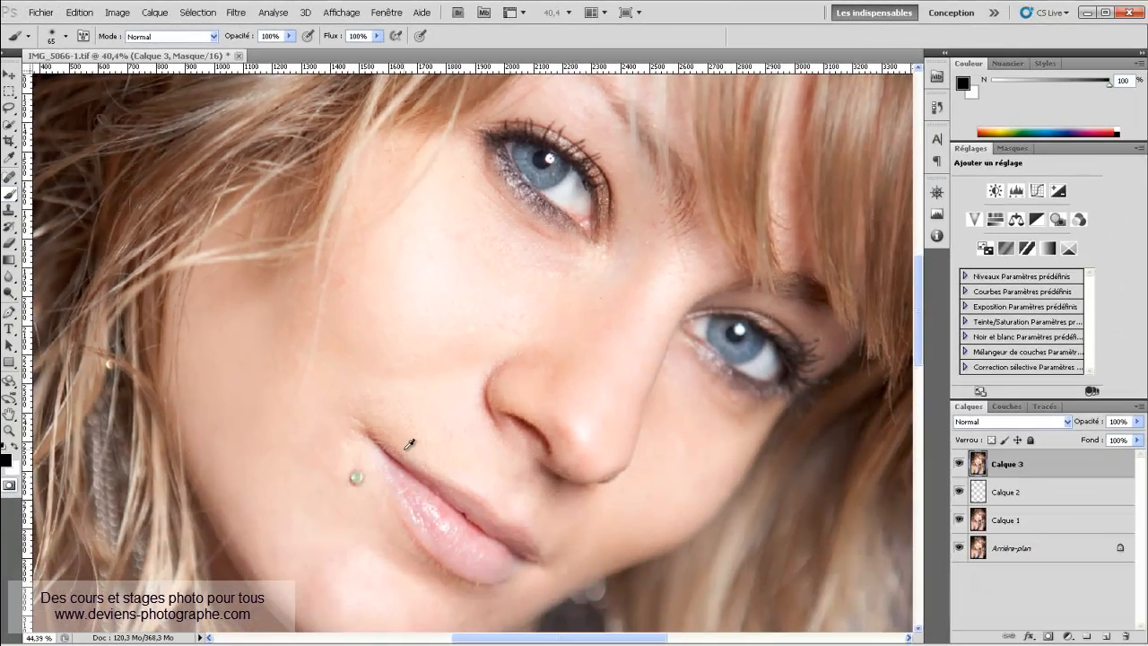
scroll(409, 444, up, 1)
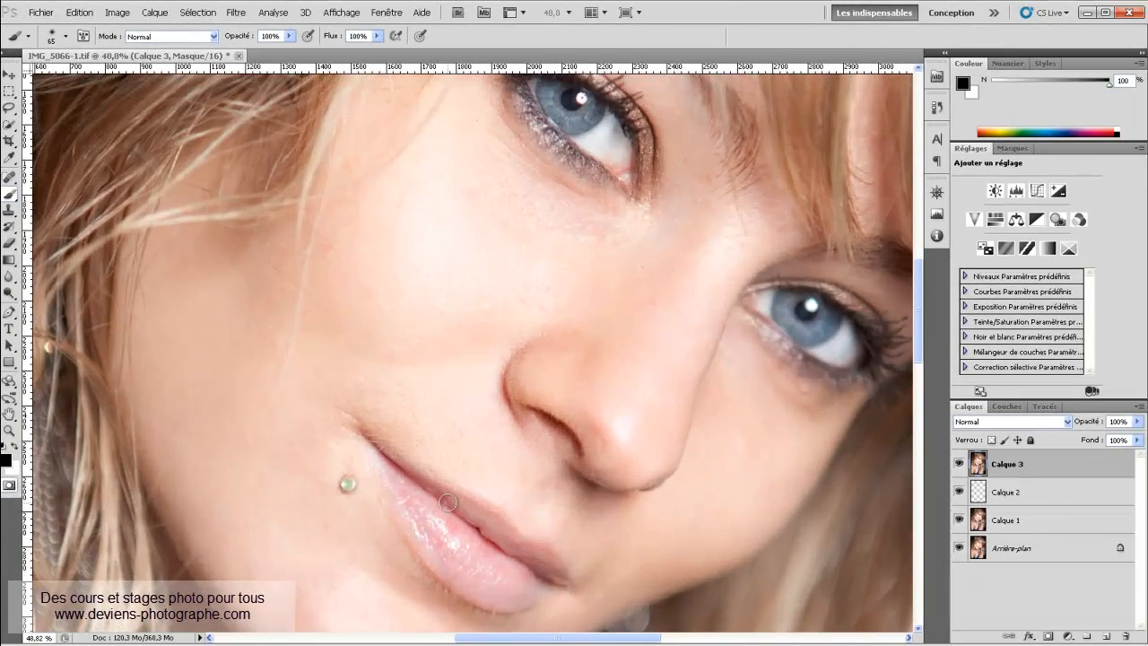
scroll(504, 295, up, 3)
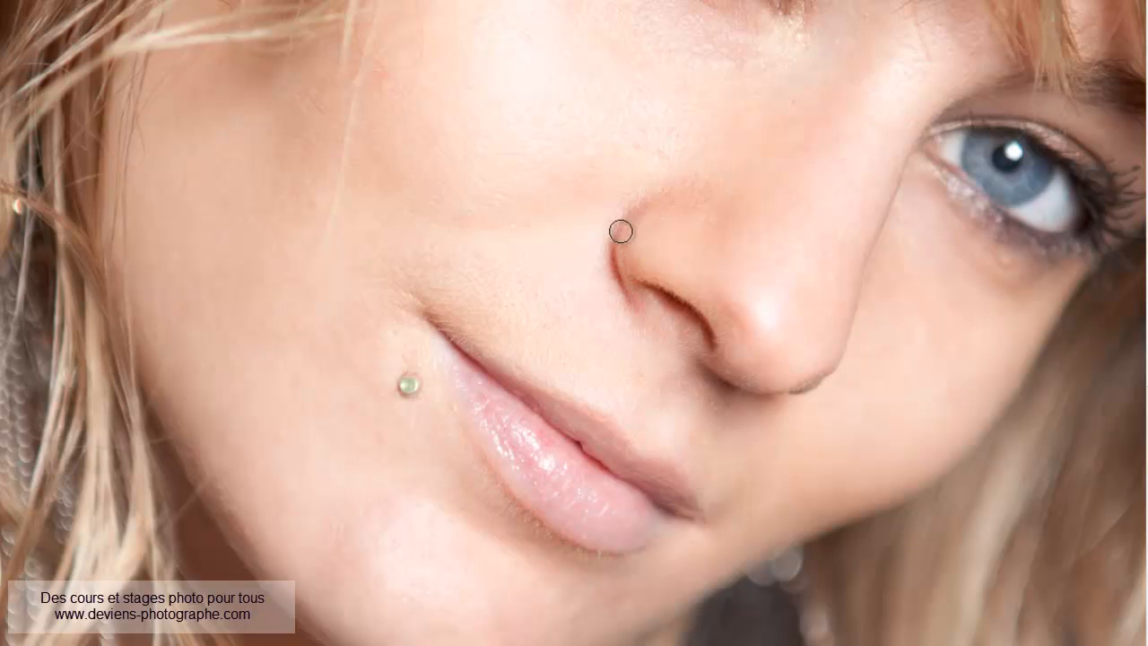
Paint the mask along the nostril's edges and around the outline of the lips with the soft black brush
mouse_move(634, 183)
mouse_down()
mouse_move(654, 179)
mouse_move(600, 223)
mouse_move(592, 259)
mouse_move(628, 332)
mouse_move(649, 320)
mouse_move(622, 246)
mouse_move(664, 206)
mouse_move(666, 182)
mouse_move(655, 176)
mouse_up()
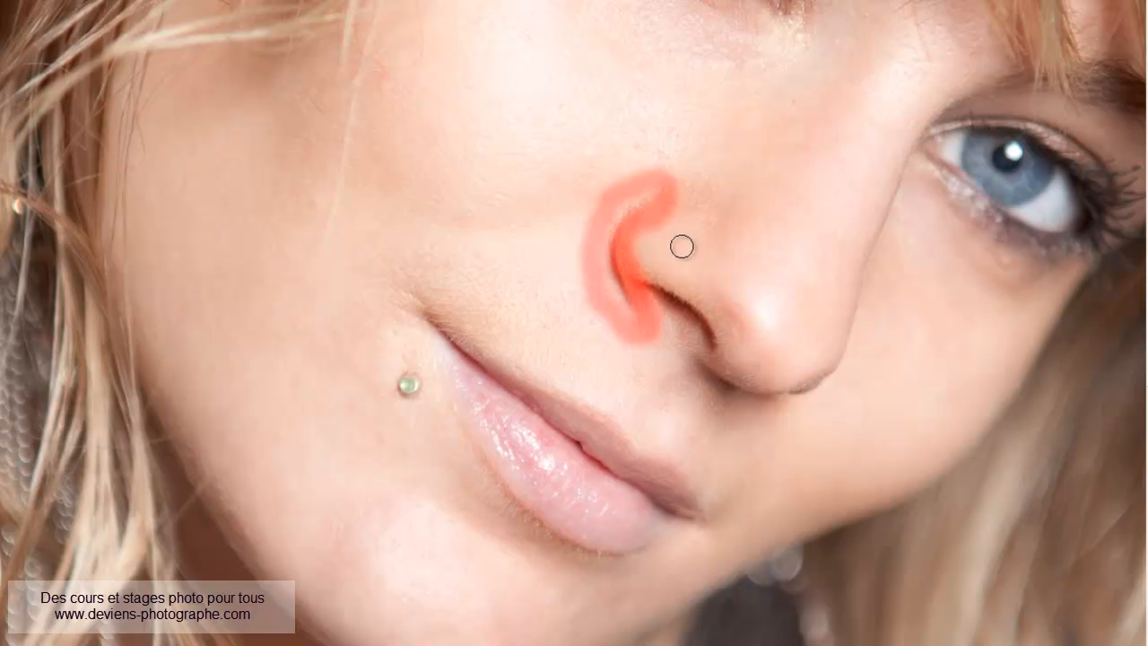
mouse_move(620, 293)
mouse_down()
mouse_move(646, 266)
mouse_move(705, 297)
mouse_move(727, 313)
mouse_move(732, 354)
mouse_move(717, 367)
mouse_move(682, 326)
mouse_move(653, 314)
mouse_up()
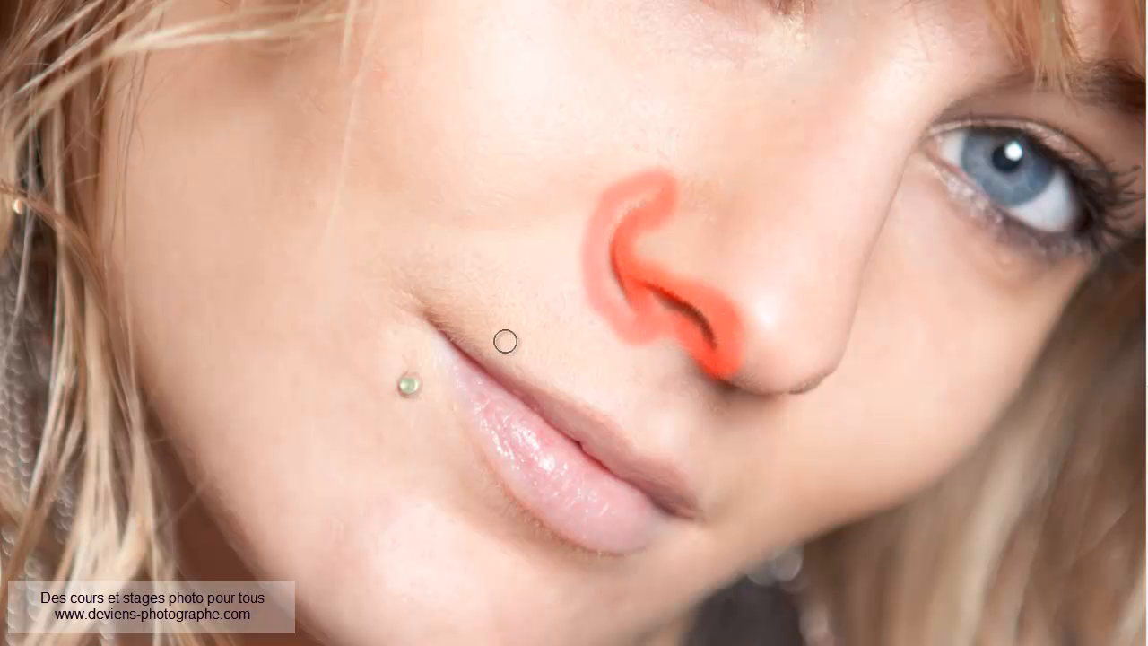
mouse_move(429, 292)
mouse_down()
mouse_move(504, 355)
mouse_move(562, 369)
mouse_move(588, 396)
mouse_move(539, 368)
mouse_move(572, 376)
mouse_move(568, 387)
mouse_move(559, 379)
mouse_move(698, 468)
mouse_move(715, 524)
mouse_move(704, 540)
mouse_move(677, 532)
mouse_move(625, 566)
mouse_move(578, 561)
mouse_move(506, 515)
mouse_move(458, 434)
mouse_up()
mouse_move(439, 387)
mouse_down()
mouse_move(402, 317)
mouse_move(422, 292)
mouse_up()
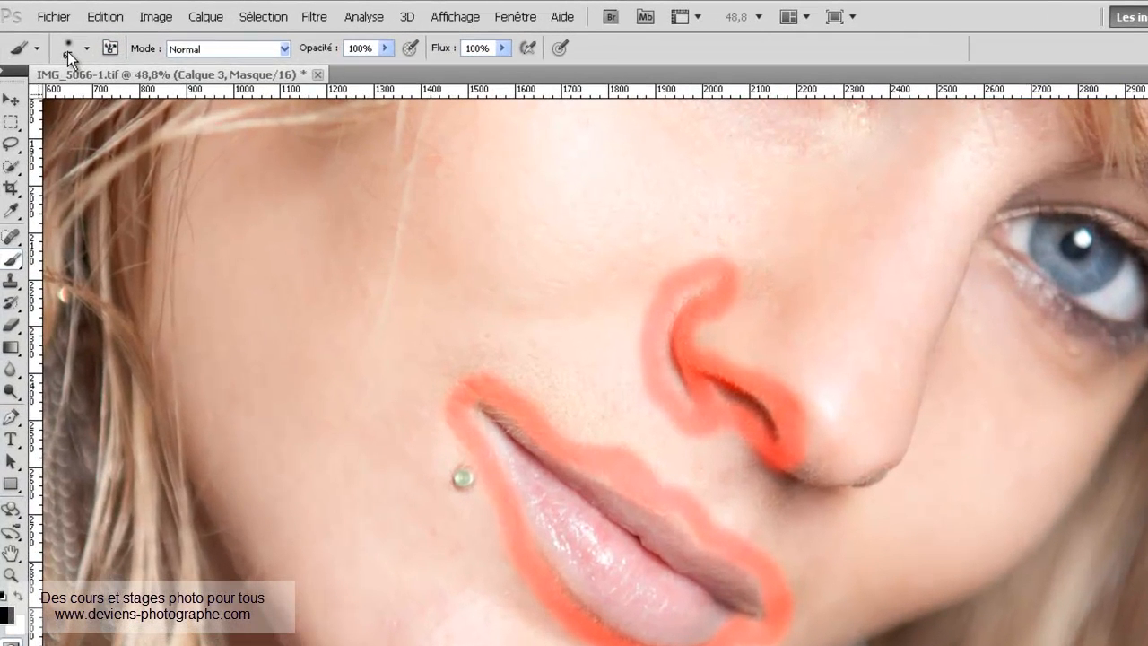
Choose the hard 60 px brush and paint the mask over the facial skin, leaving eyes, eyebrows, lips and hair clear
click(53, 38)
click(111, 316)
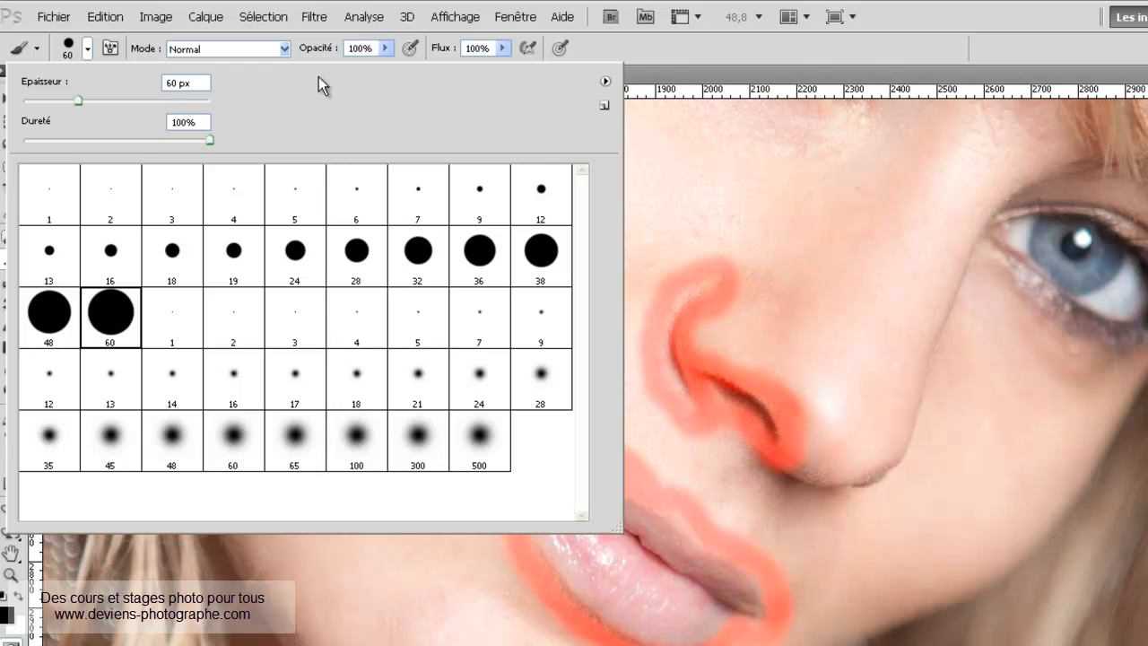
click(765, 239)
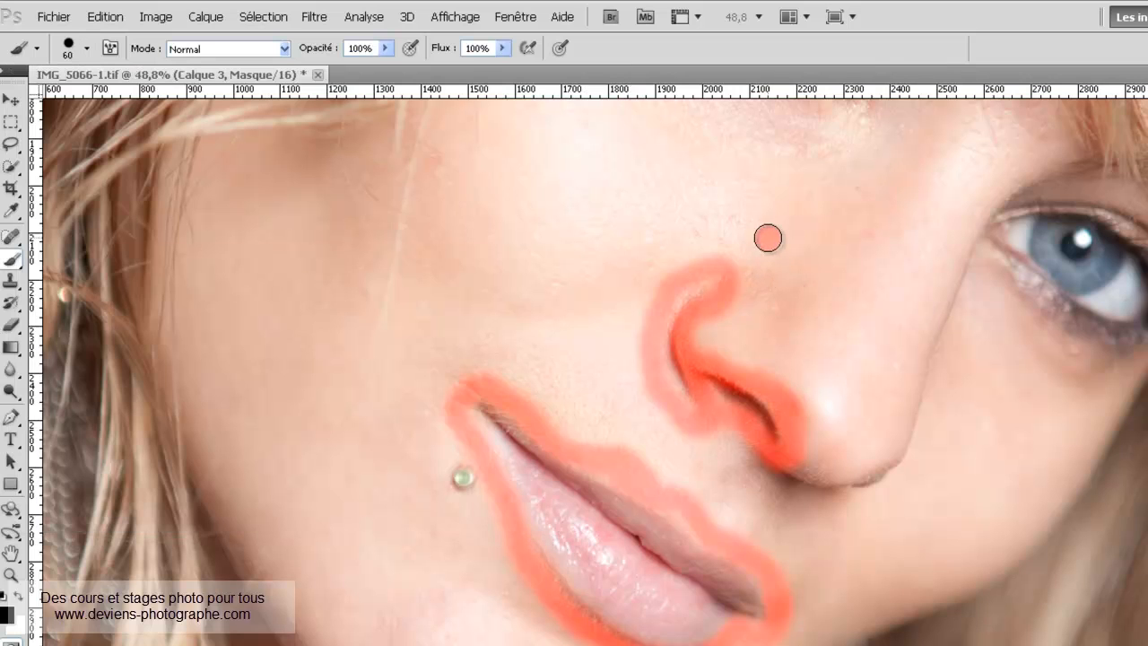
mouse_move(743, 243)
mouse_down()
mouse_move(772, 313)
mouse_move(736, 234)
mouse_move(715, 235)
mouse_move(728, 251)
mouse_move(661, 258)
mouse_move(640, 281)
mouse_move(674, 245)
mouse_move(615, 297)
mouse_up()
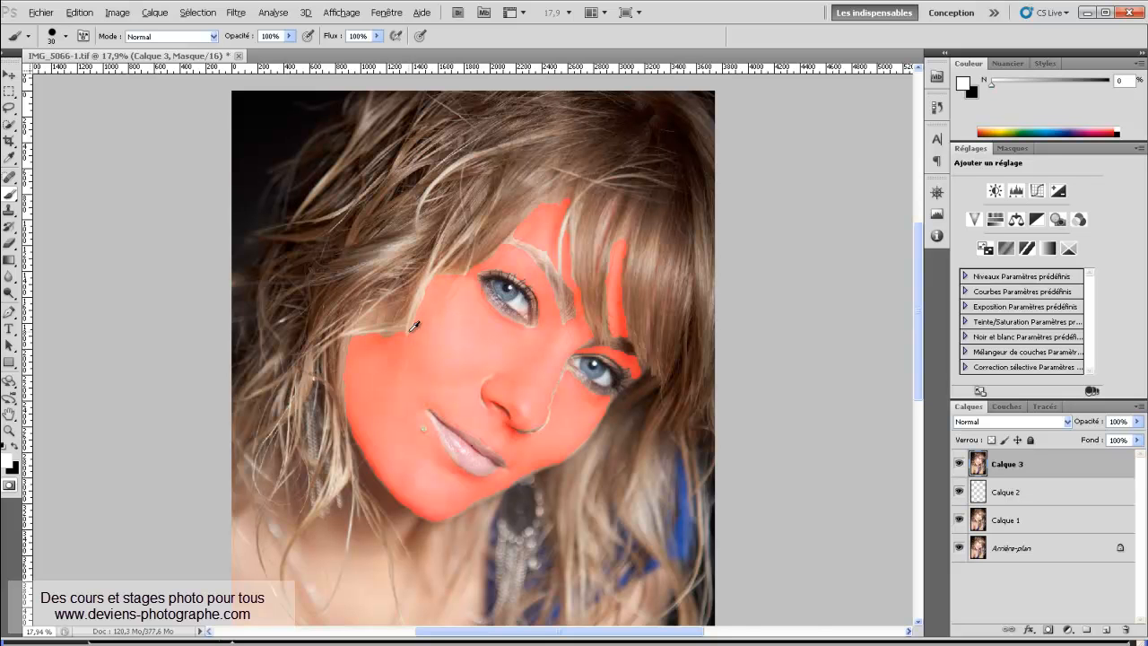
Try erasing a short stroke of the cheek's mask with white, and repaint it with black
scroll(414, 328, up, 1)
scroll(413, 327, up, 3)
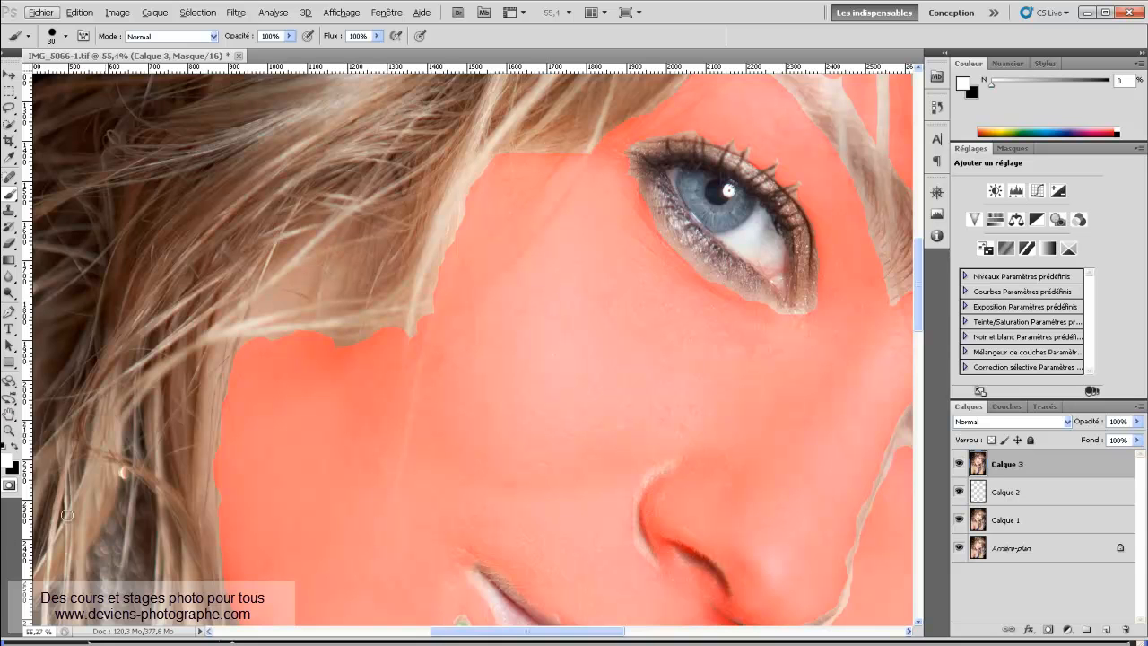
click(10, 464)
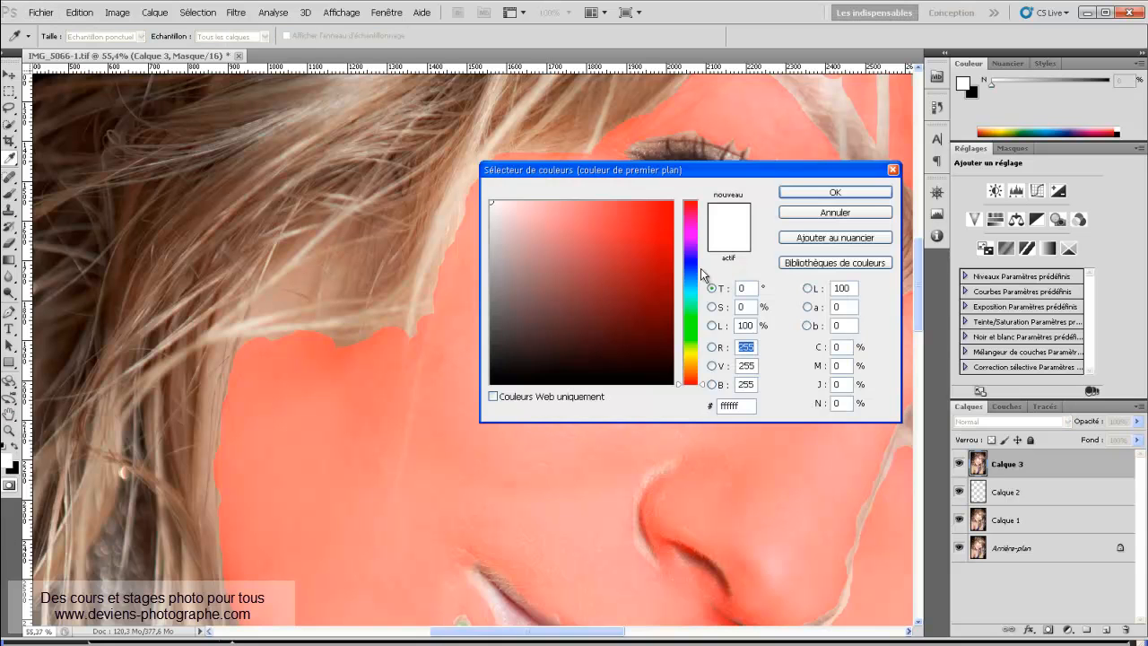
click(834, 192)
drag(590, 383, 538, 384)
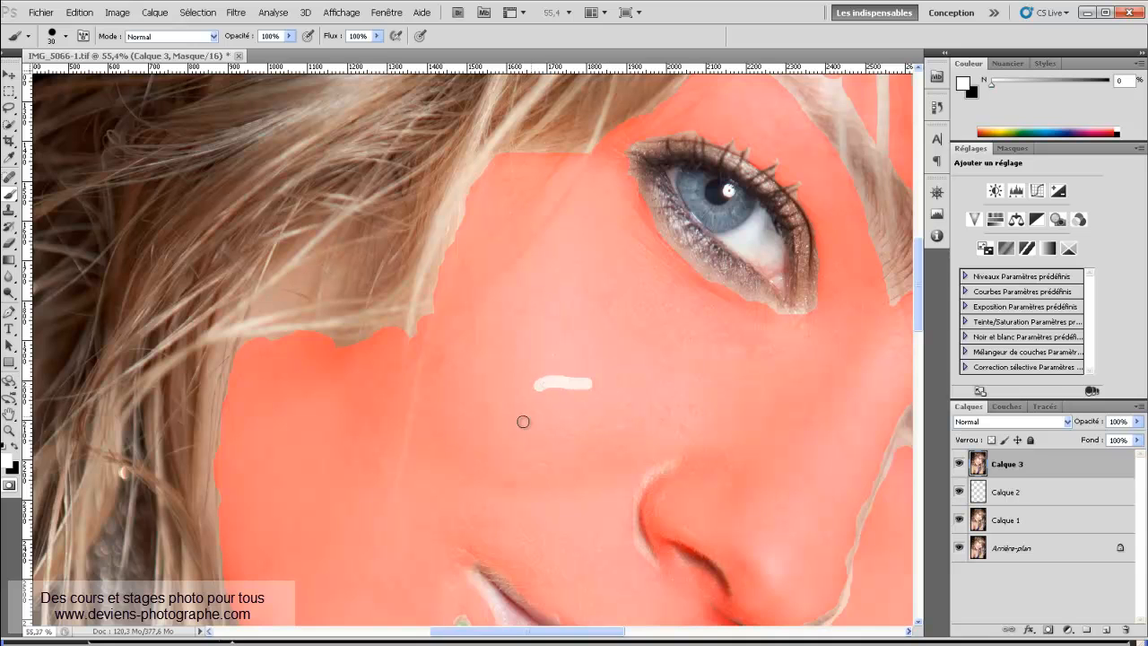
click(16, 446)
drag(527, 384, 592, 387)
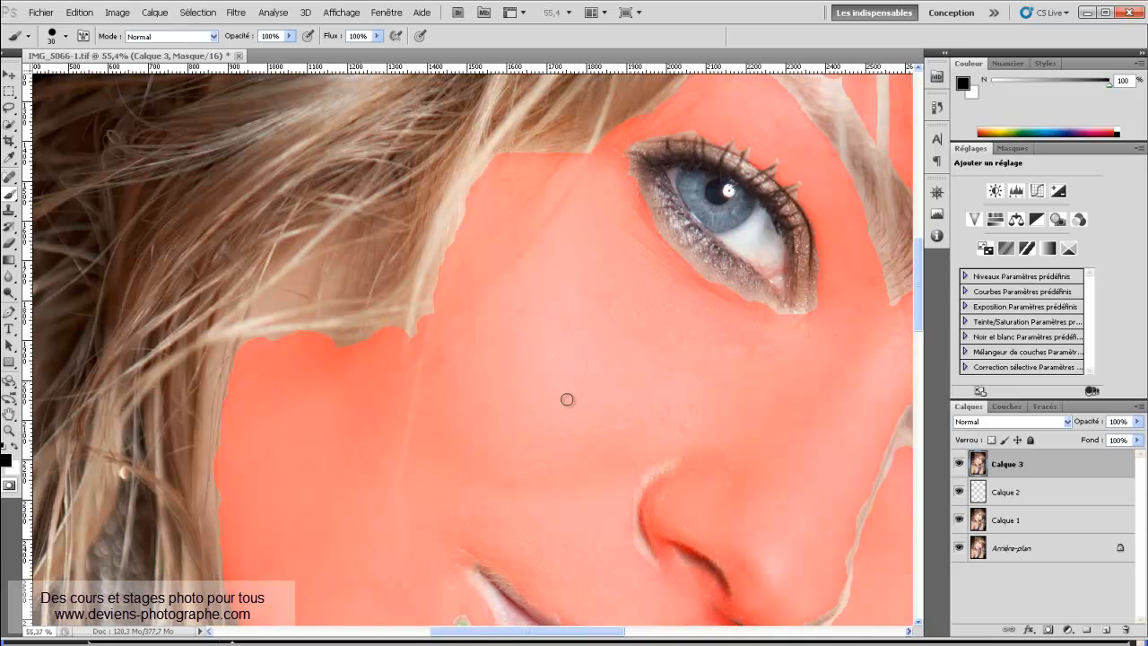
Examine the edges of the painted mask around the nose, the lips and the outline of the face
scroll(520, 345, down, 4)
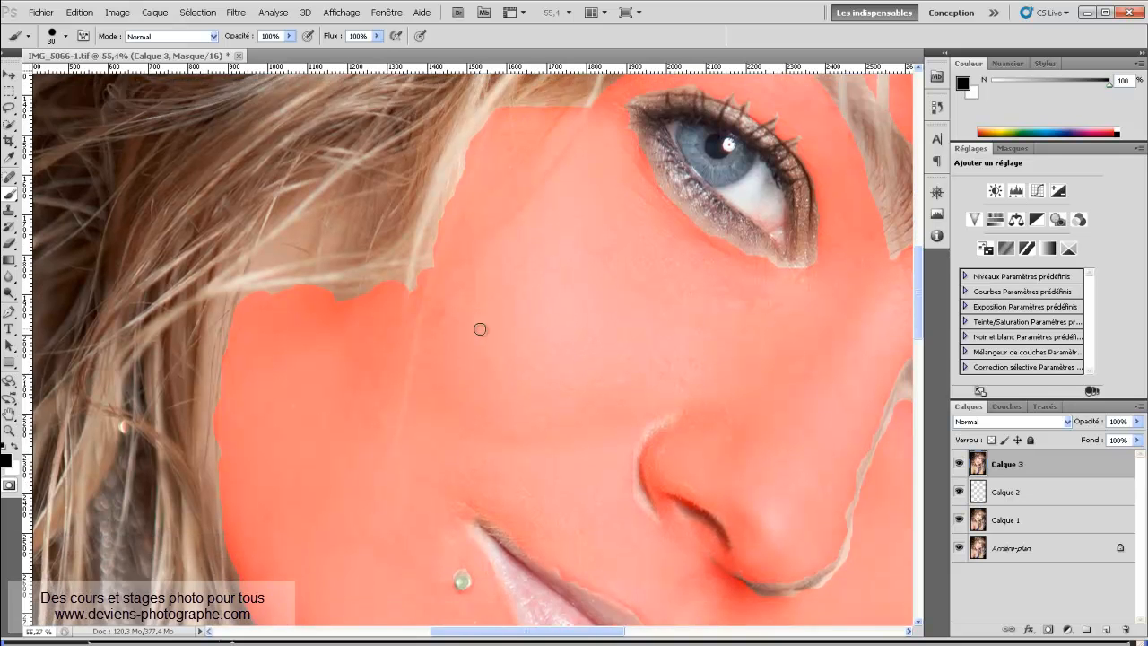
scroll(618, 289, down, 5)
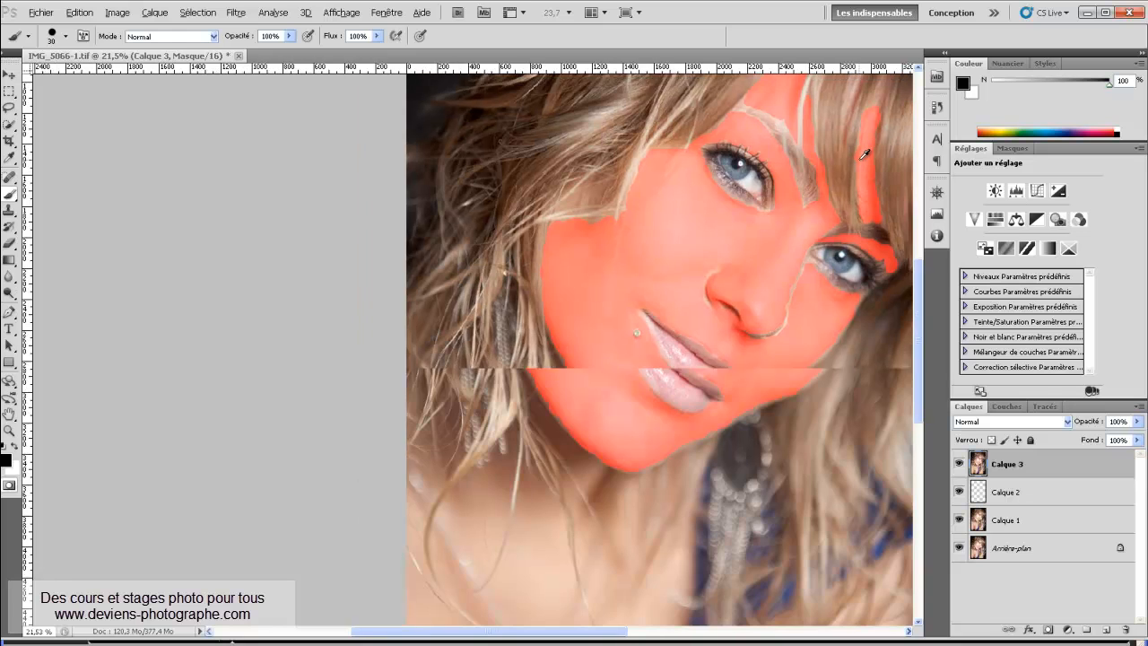
scroll(817, 141, up, 2)
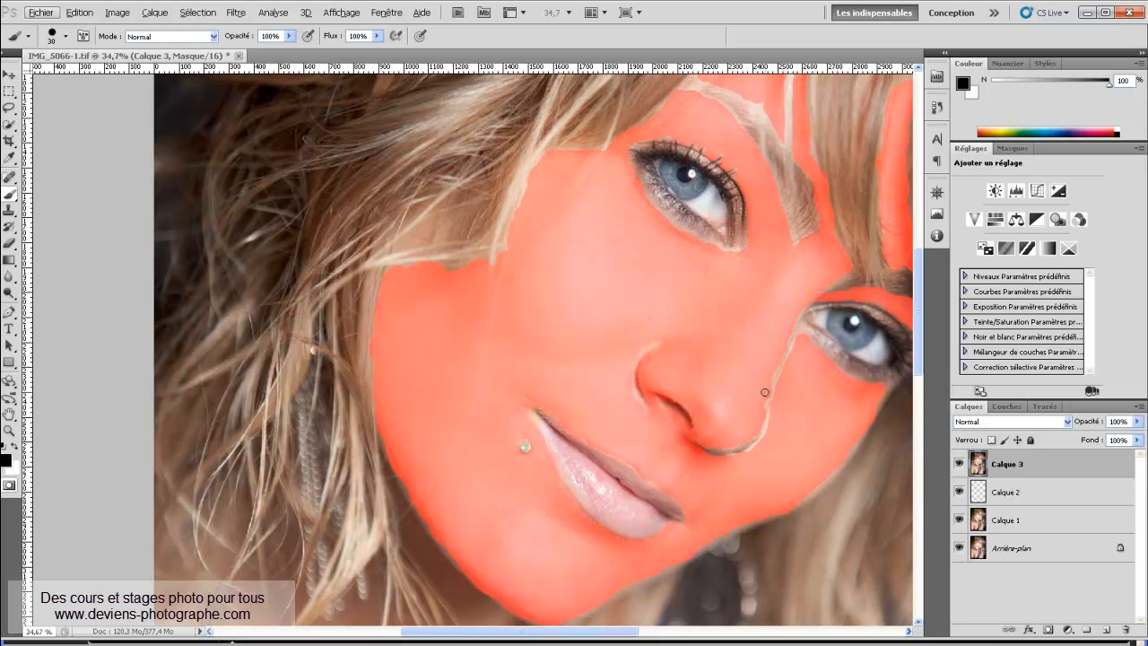
scroll(740, 454, up, 5)
mouse_move(712, 413)
mouse_down()
mouse_move(631, 405)
mouse_move(710, 418)
mouse_move(783, 400)
mouse_move(753, 411)
mouse_move(791, 410)
mouse_move(860, 352)
mouse_move(875, 287)
mouse_move(890, 291)
mouse_move(874, 315)
mouse_up()
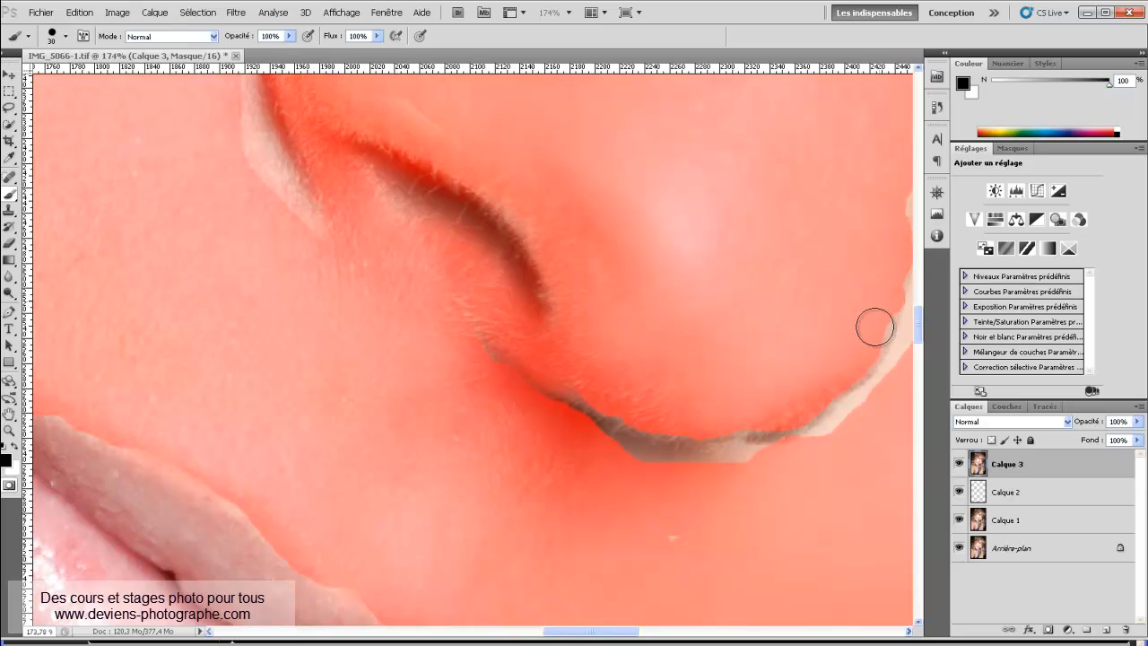
scroll(752, 357, down, 5)
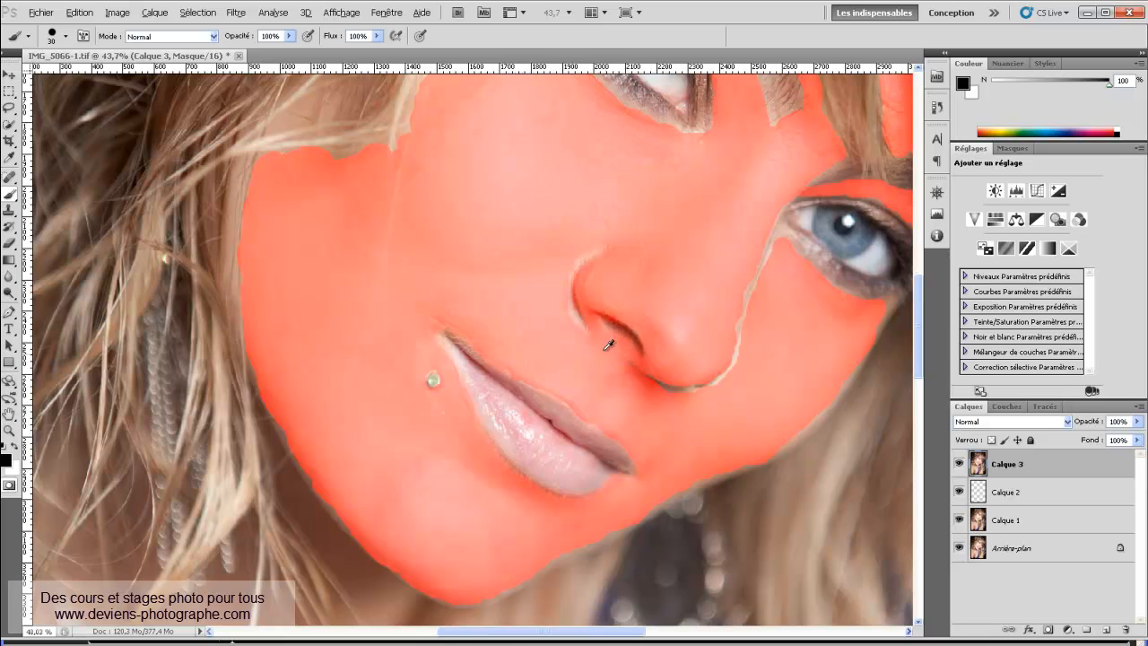
scroll(613, 349, up, 5)
scroll(717, 286, down, 4)
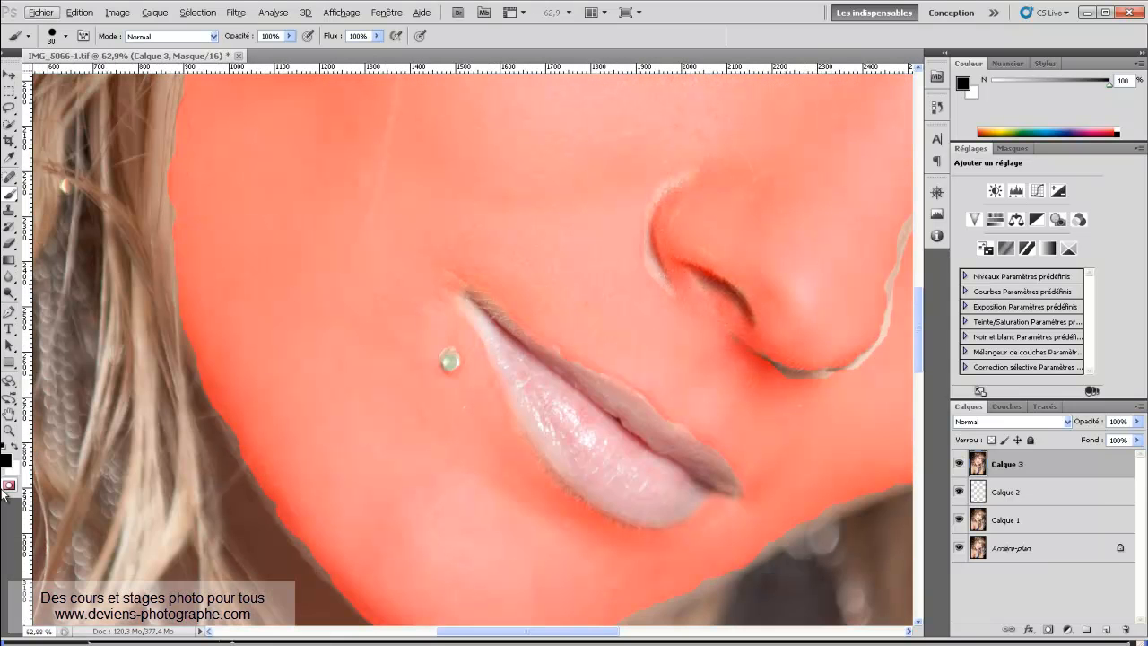
Remove the mask from the dark nostril opening by painting over it in white
click(17, 447)
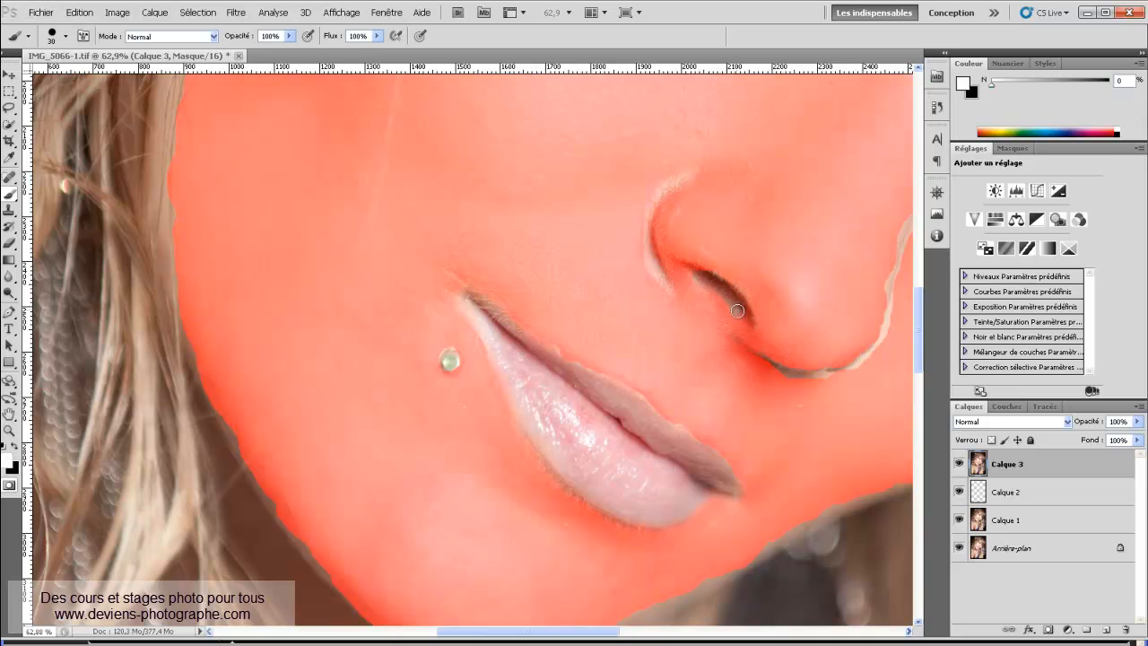
scroll(725, 344, down, 3)
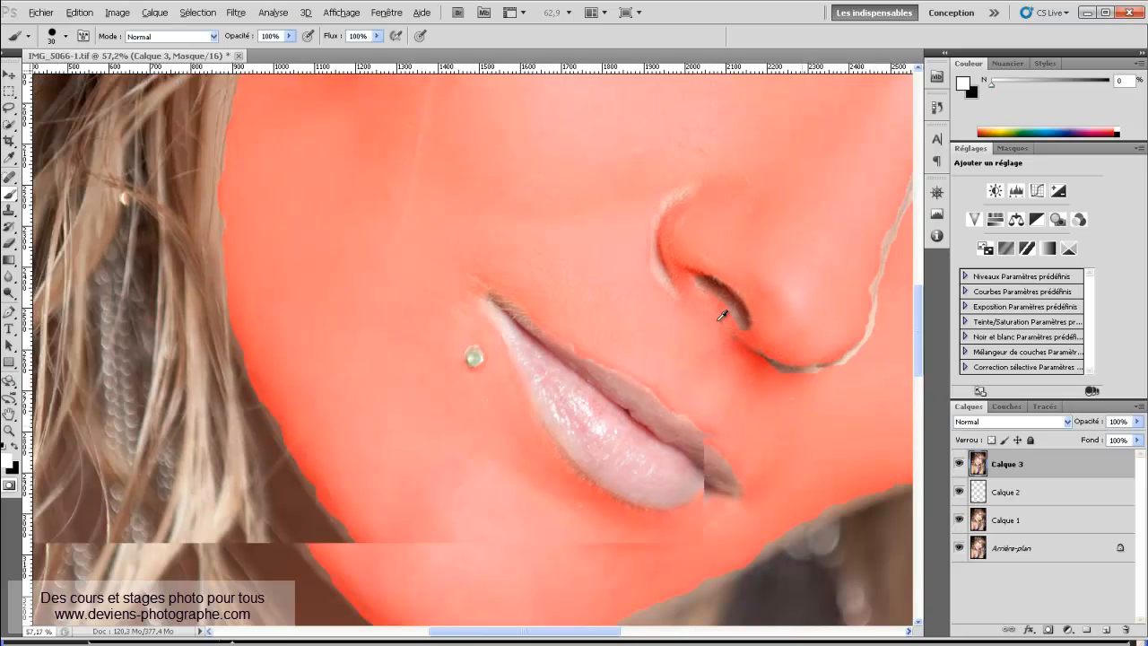
scroll(814, 217, up, 2)
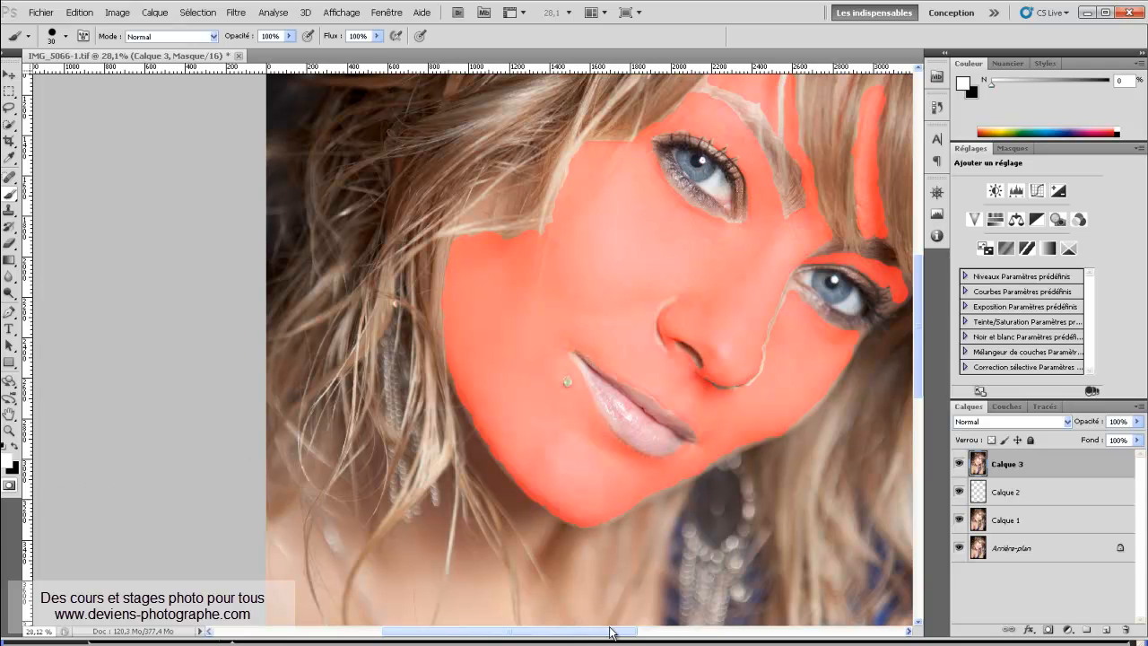
Turn the Quick Mask into a selection, delete everything except the facial skin from the merged layer, and deselect
drag(622, 635, 690, 635)
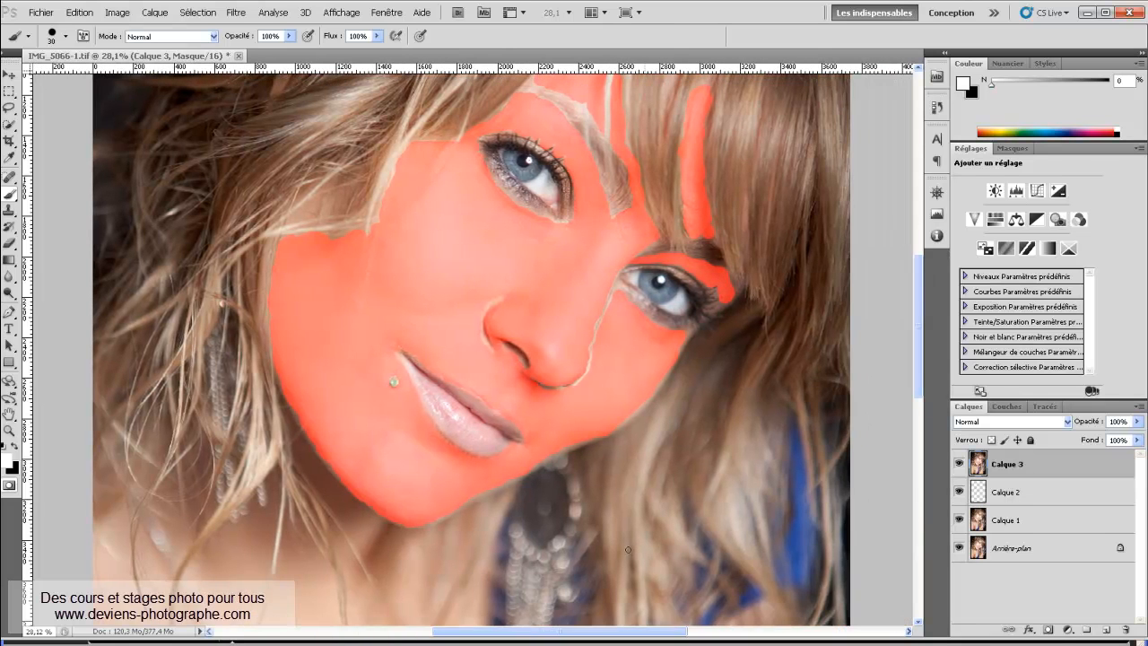
scroll(511, 364, up, 3)
scroll(512, 365, down, 1)
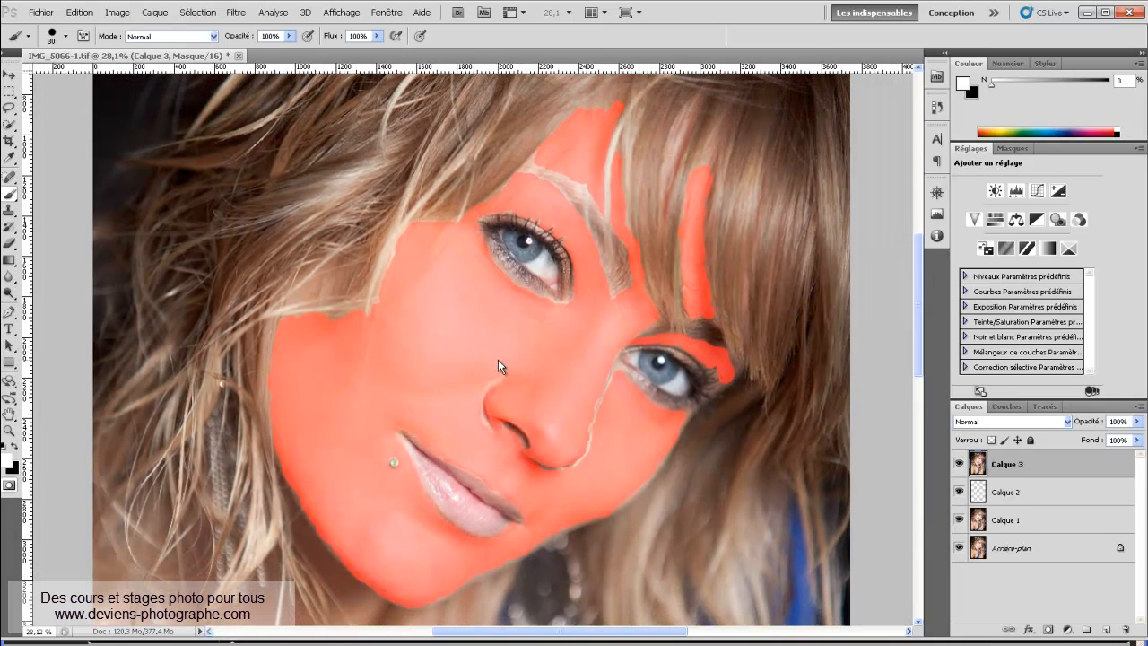
click(8, 485)
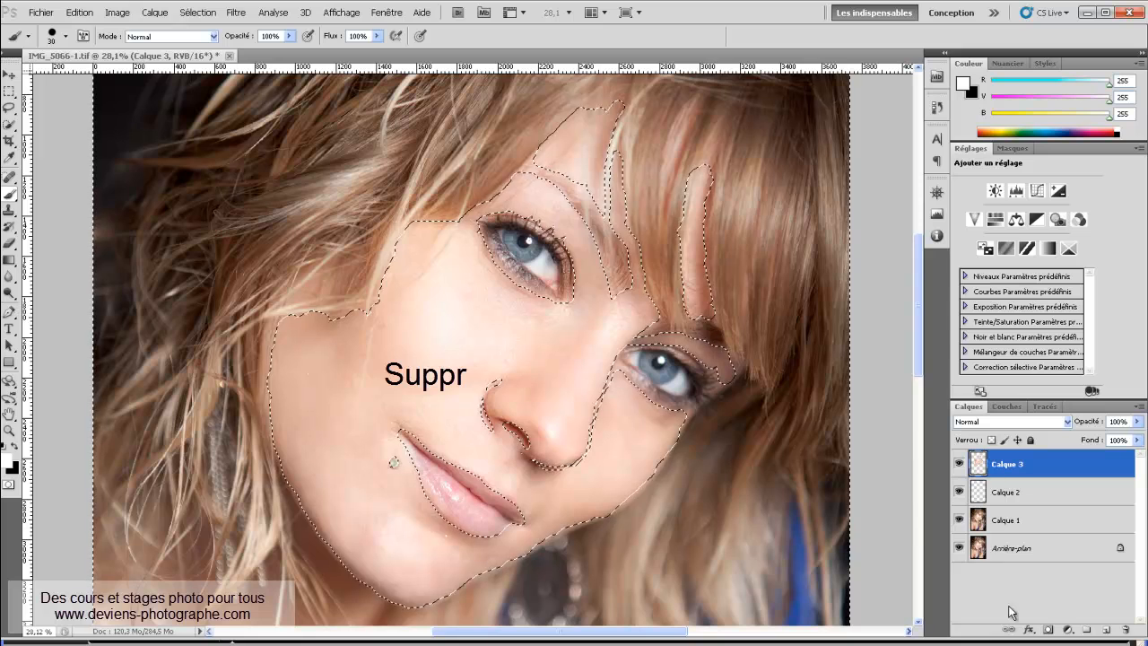
key(ctrl+d)
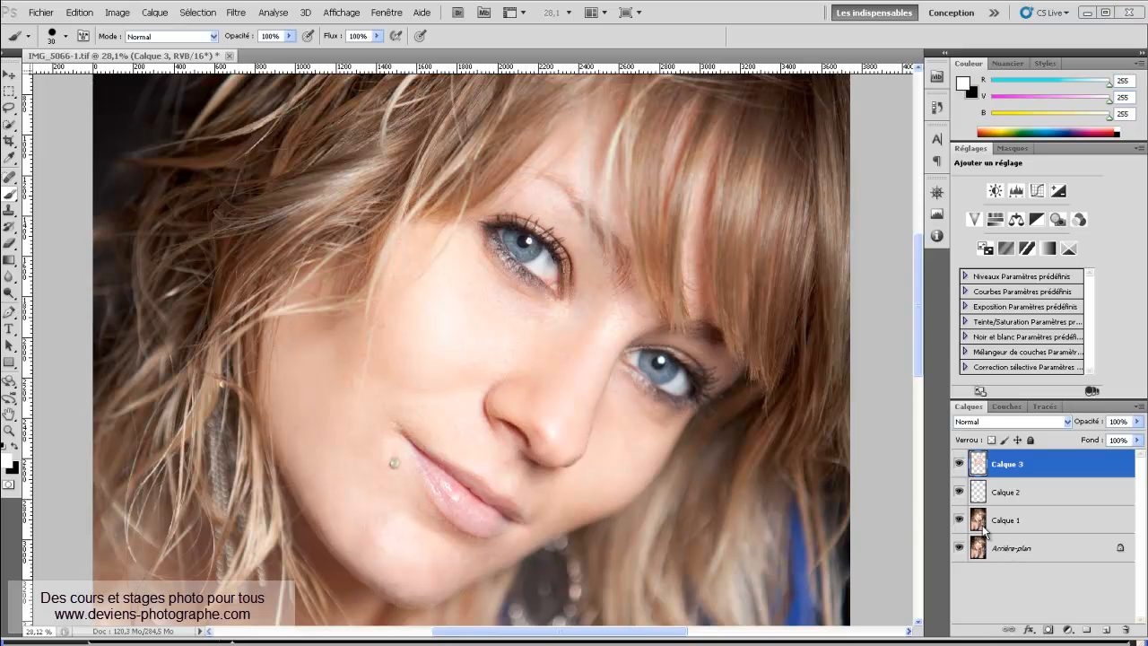
Hide Calque 2, Calque 1 and the background to examine the isolated facial skin, and clear the reloaded selection
click(959, 491)
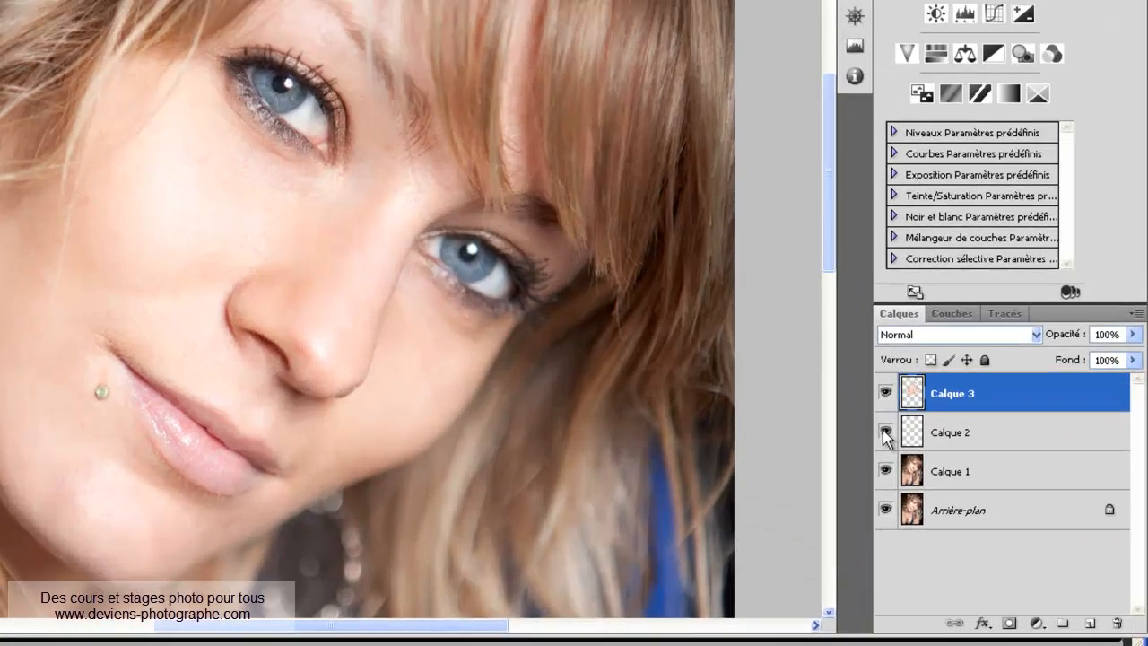
key(ctrl+shift+d)
click(812, 370)
click(820, 428)
click(811, 422)
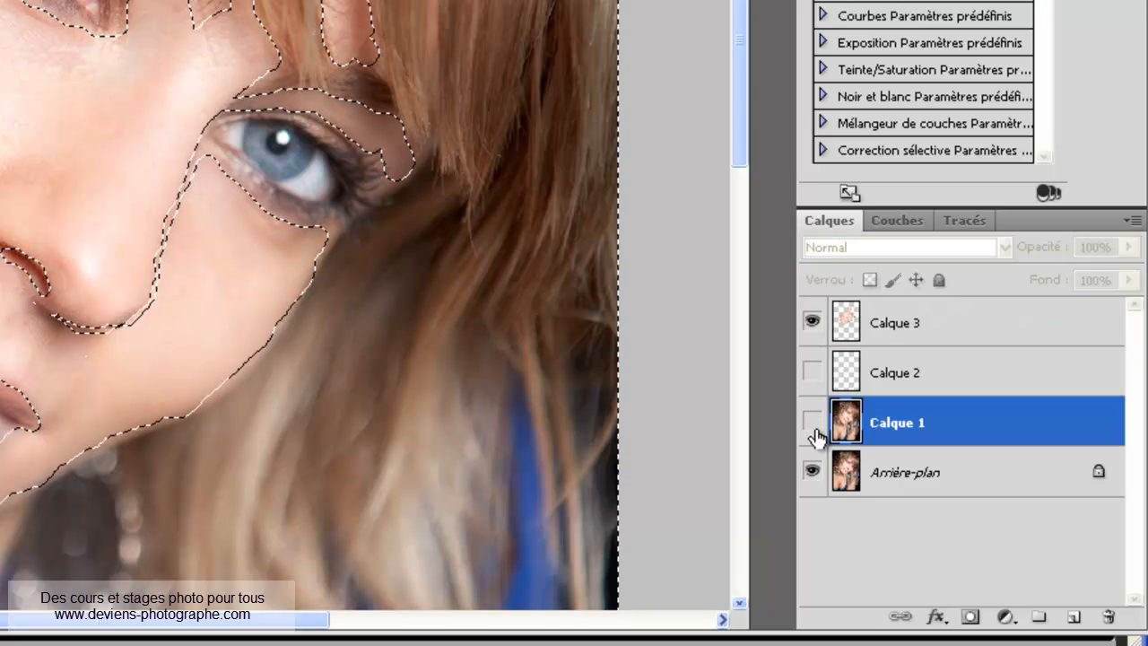
click(812, 470)
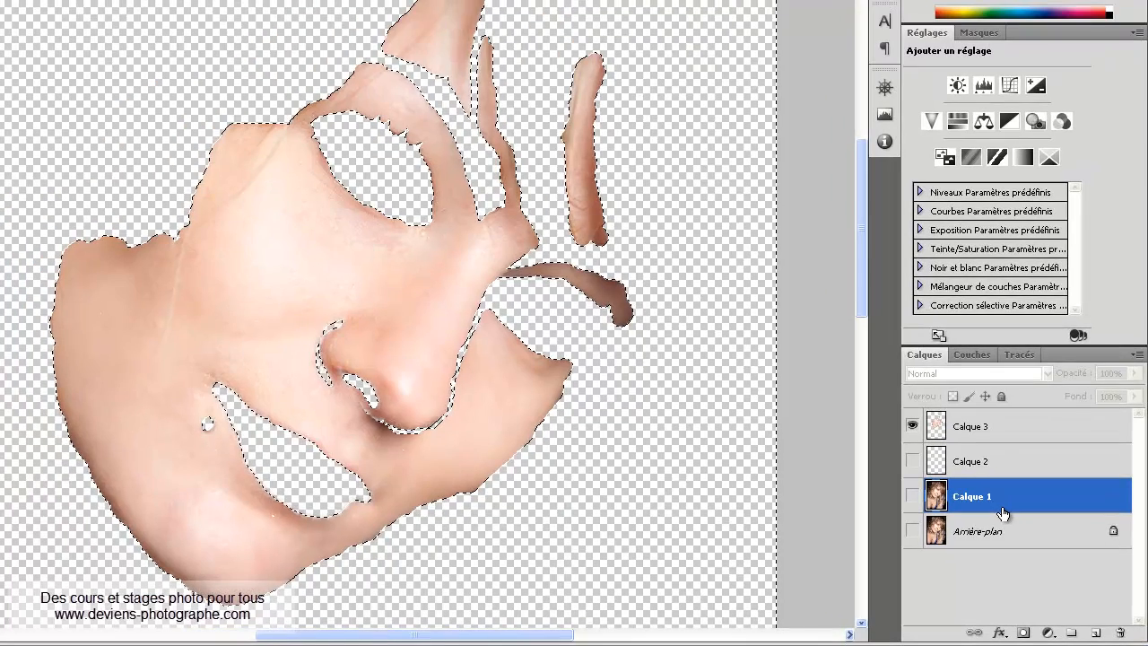
key(ctrl+d)
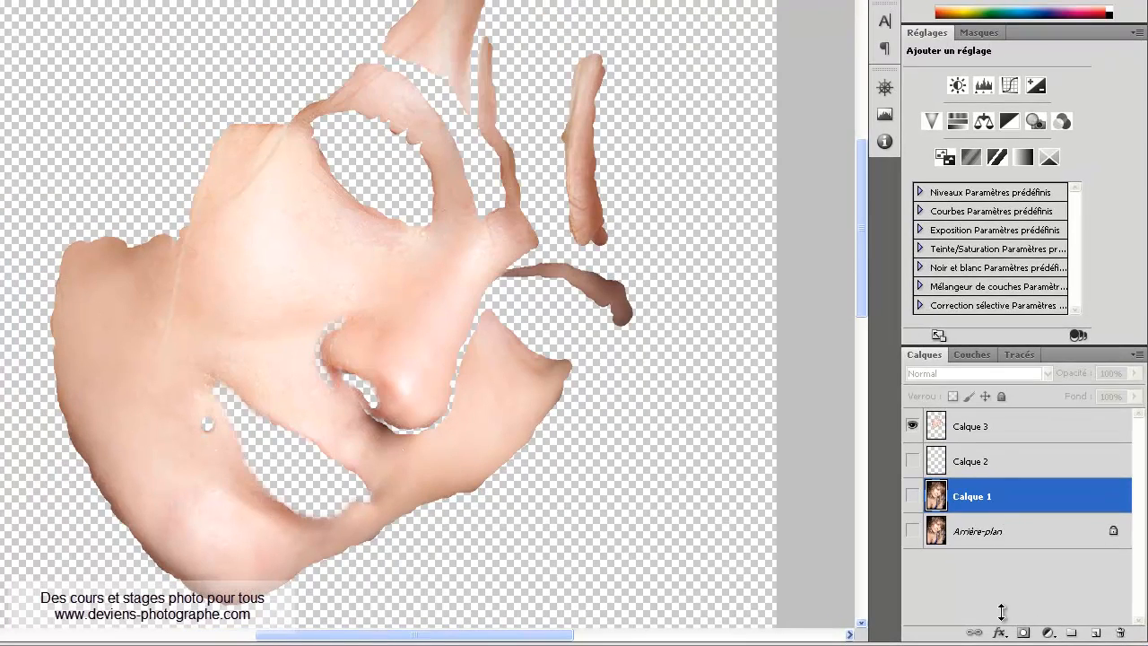
Make the background, Calque 1 and Calque 2 visible again, select the facial skin layer Calque 3, and deselect
key(ctrl+z)
click(913, 533)
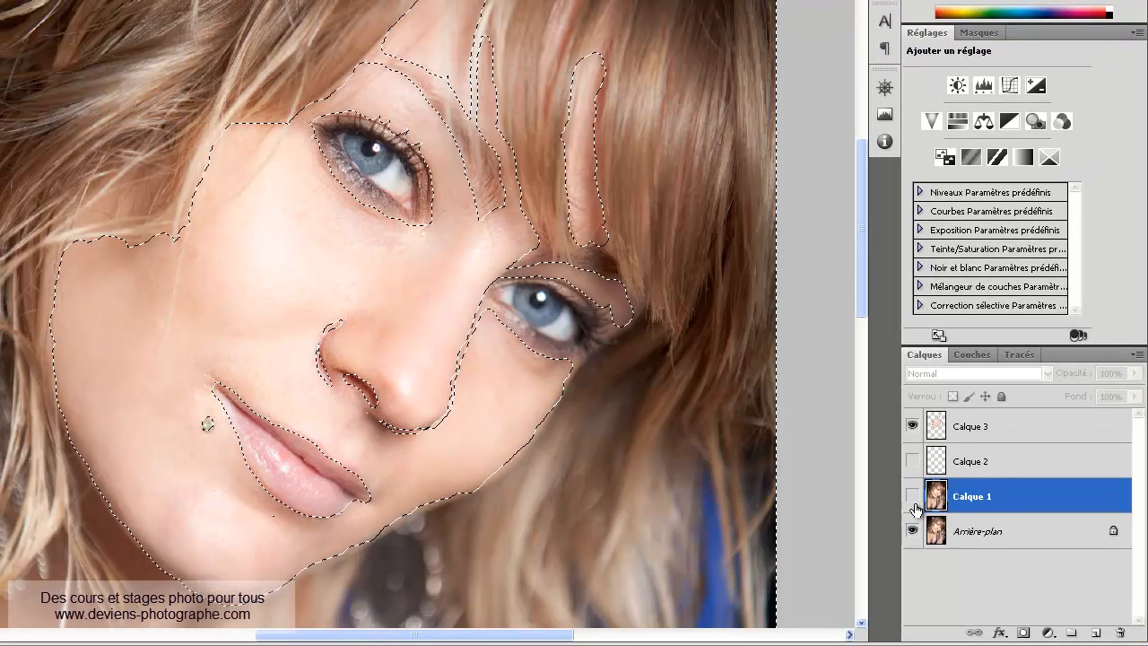
click(912, 496)
click(910, 461)
click(969, 432)
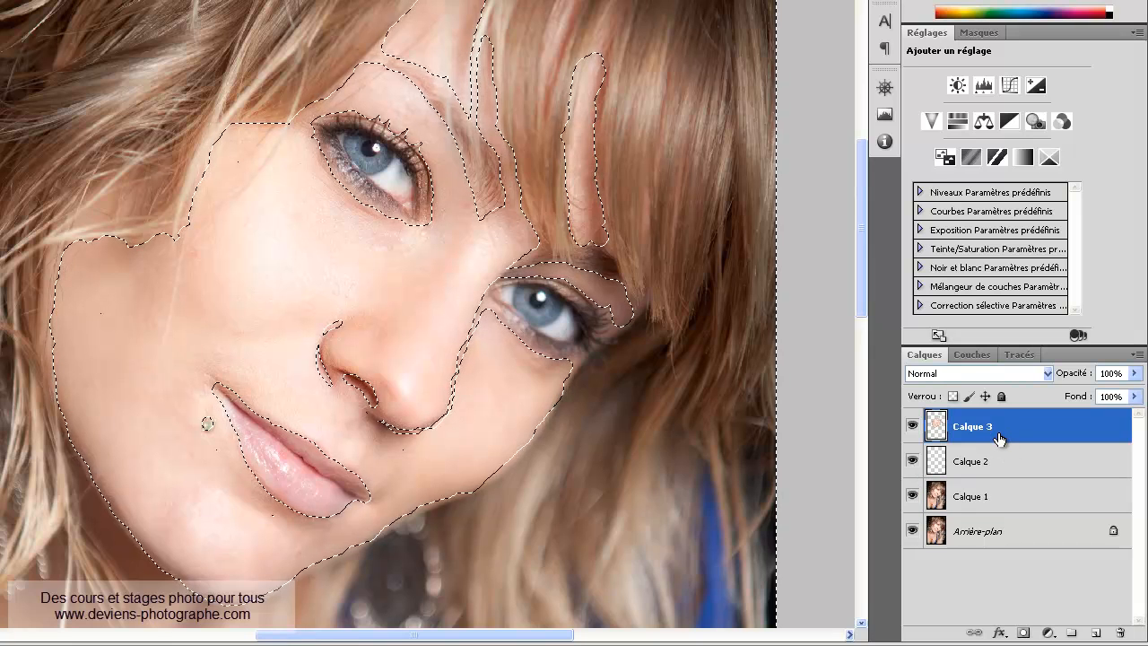
key(ctrl+d)
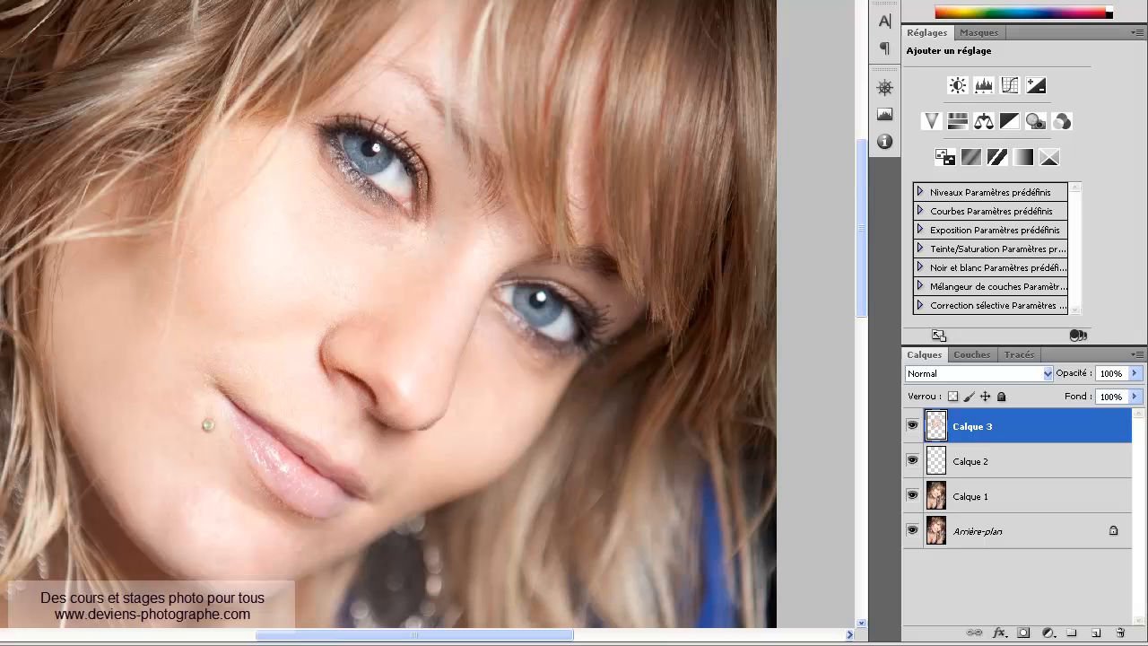
Apply a Gaussian Blur with a radius of 20 pixels to the facial skin layer Calque 3
mouse_move(193, 6)
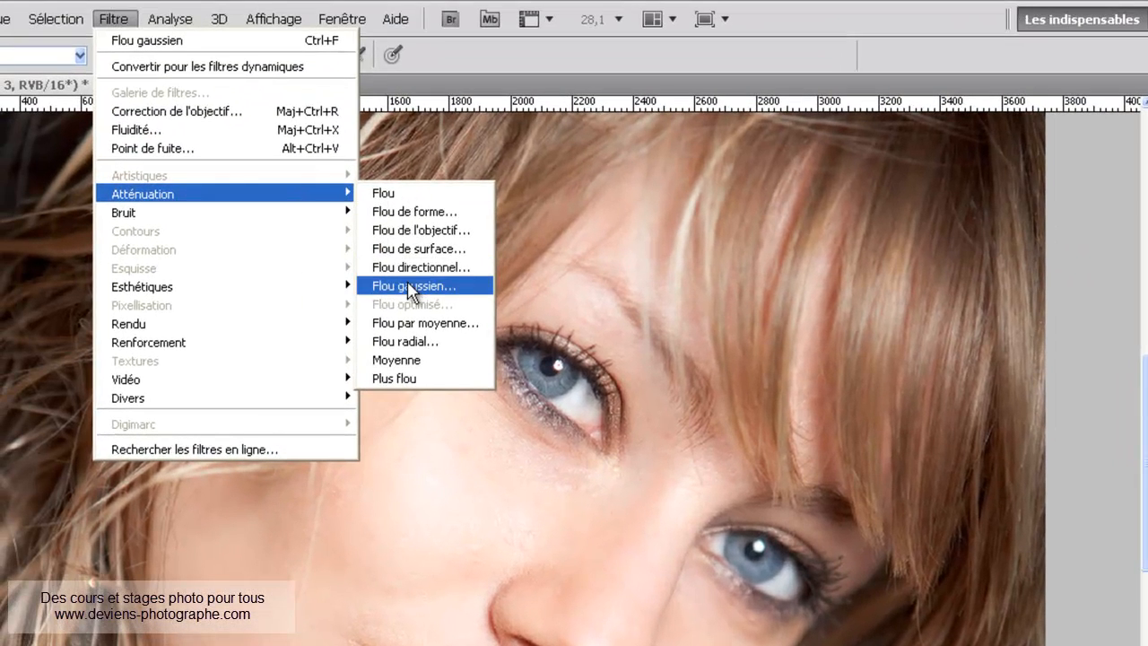
click(410, 286)
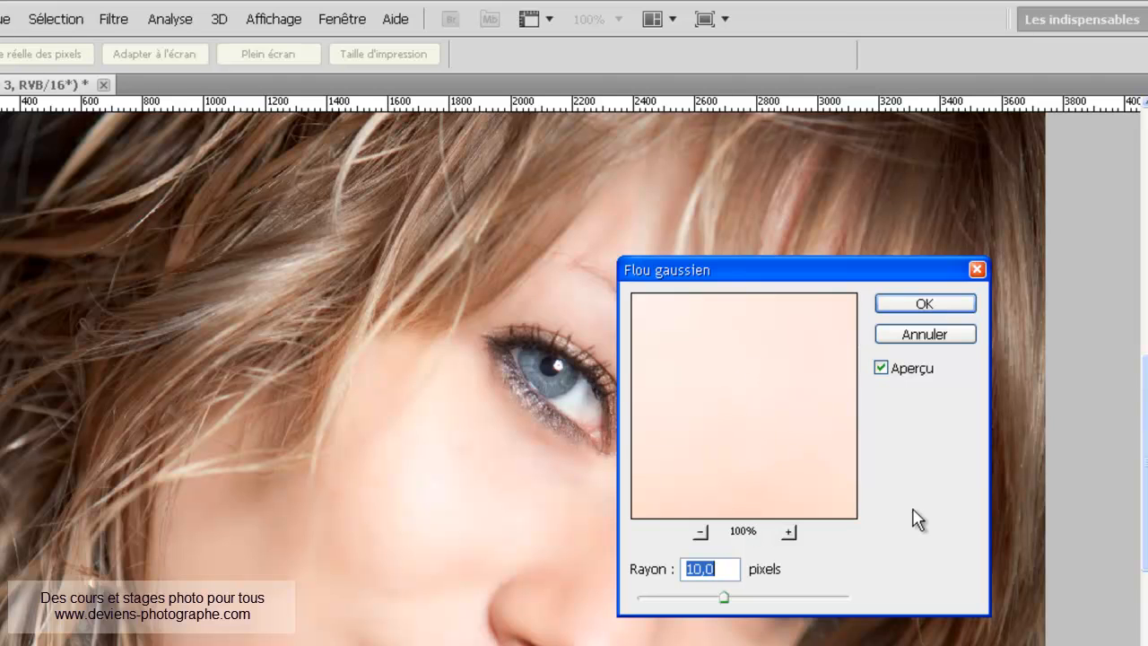
text(20)
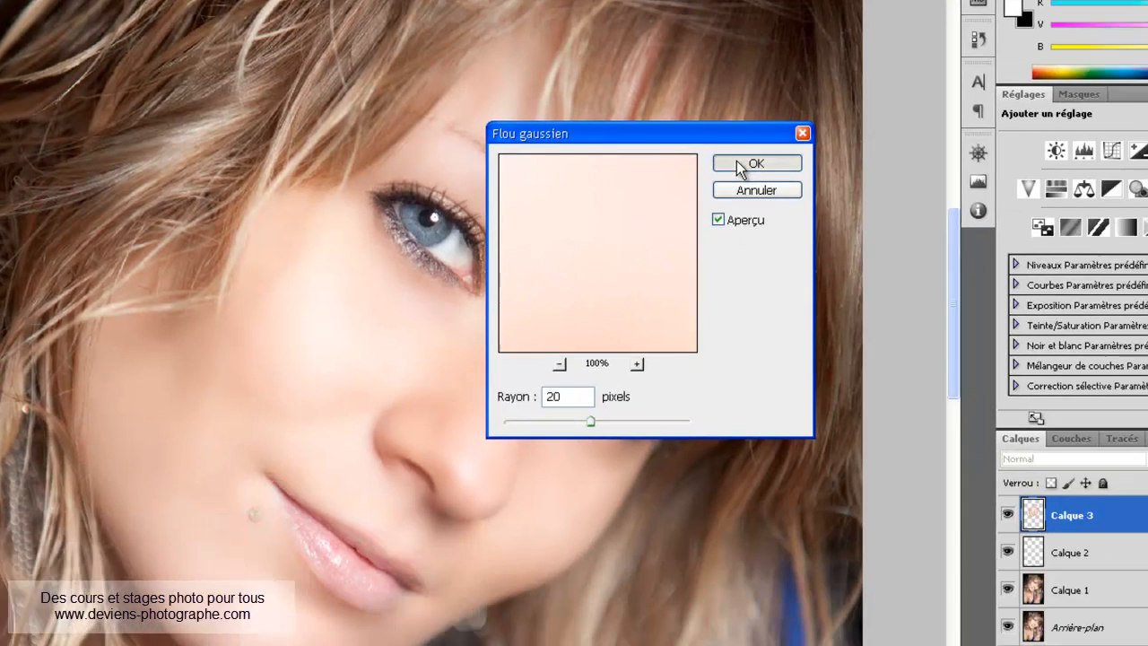
click(898, 298)
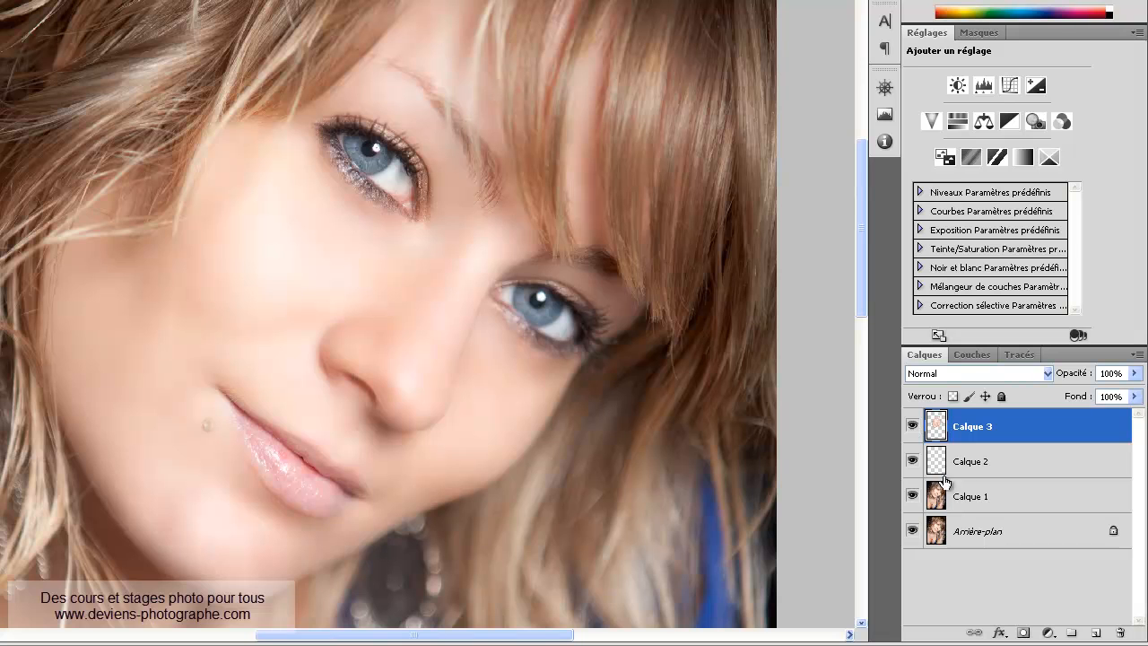
With Calque 3 temporarily hidden, stamp the visible layers onto a new layer directly above Calque 2, and show Calque 3 again
click(913, 427)
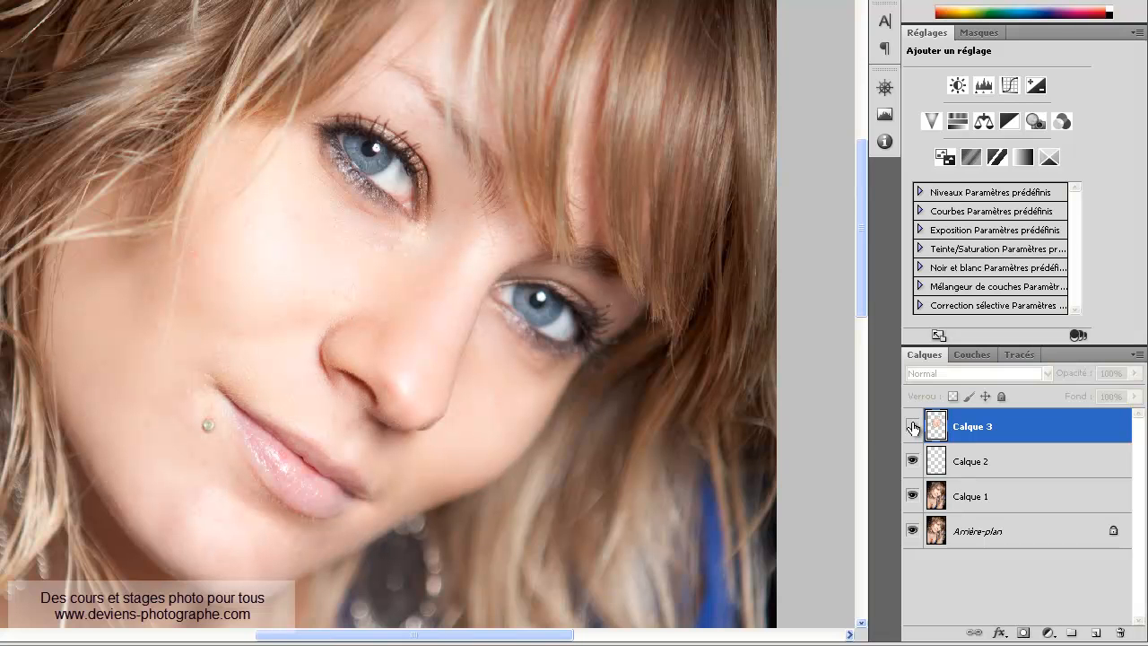
click(961, 463)
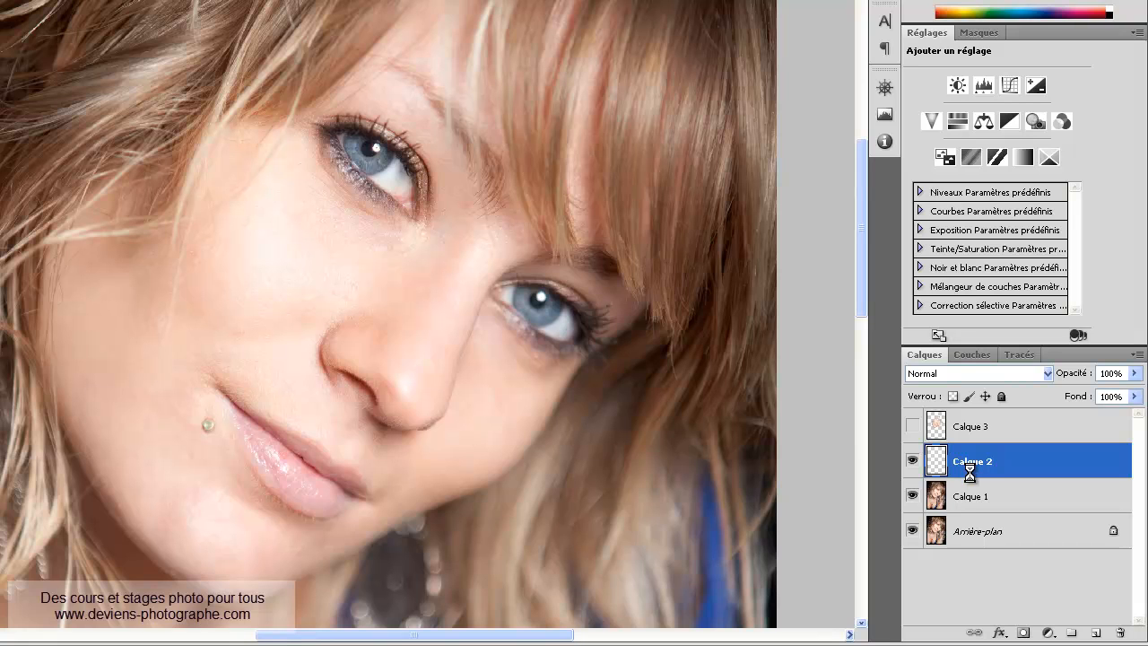
key(ctrl+shift+alt+n)
key(ctrl+shift+alt+e)
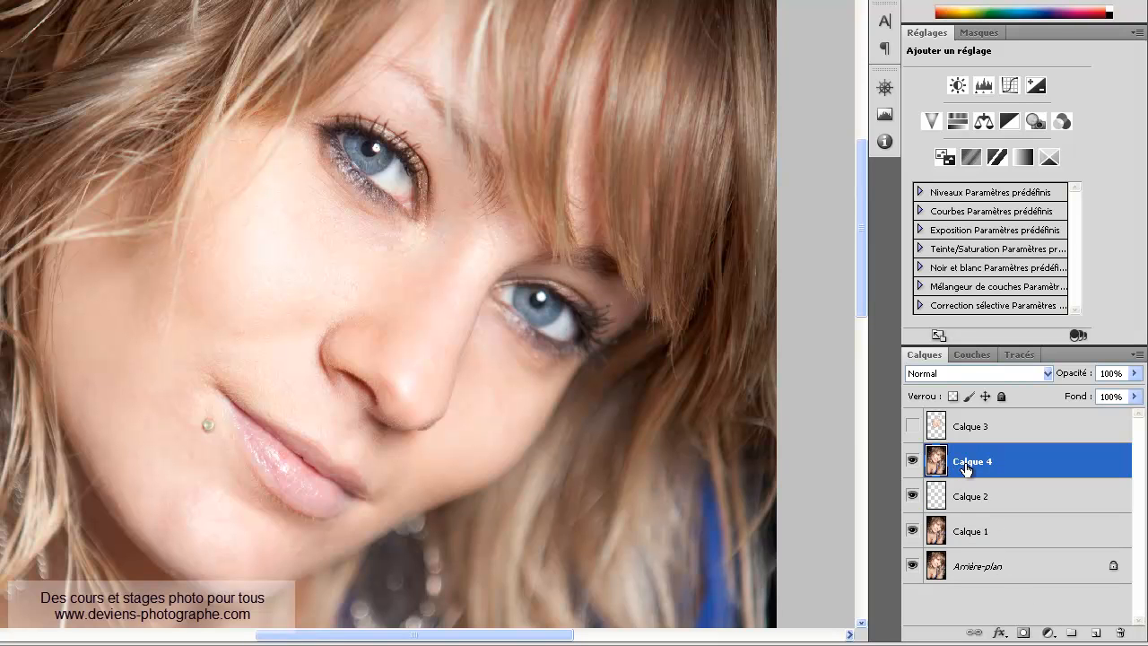
click(912, 426)
Set the opacity of the blurred skin layer Calque 3 to 75% and compare the face with and without it
click(976, 433)
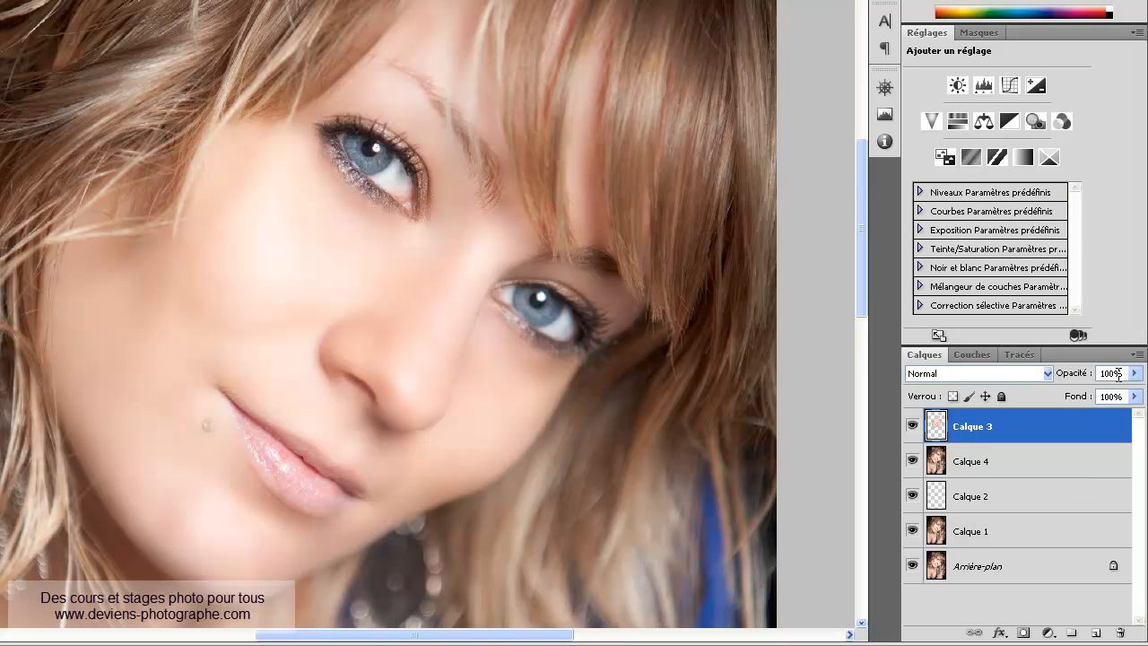
key(7)
key(5)
click(913, 428)
click(913, 428)
Move the merged layer Calque 4 above Calque 3 and clip it to the facial skin layer
click(991, 463)
drag(993, 465, 991, 419)
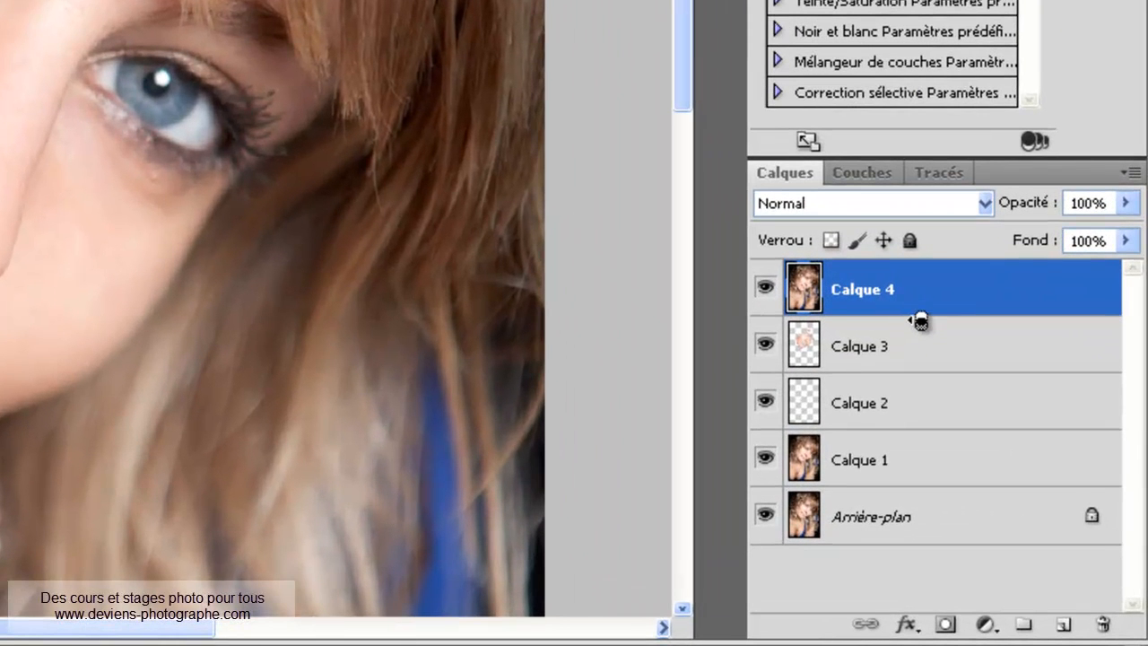
alt+click(916, 320)
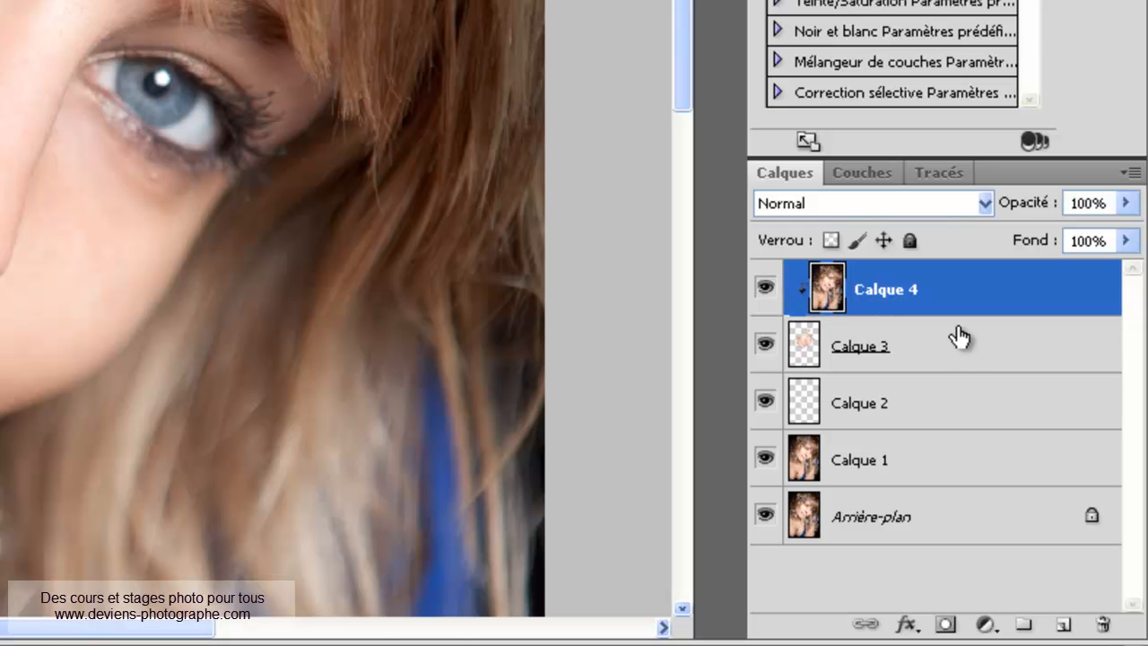
key(ctrl+alt+g)
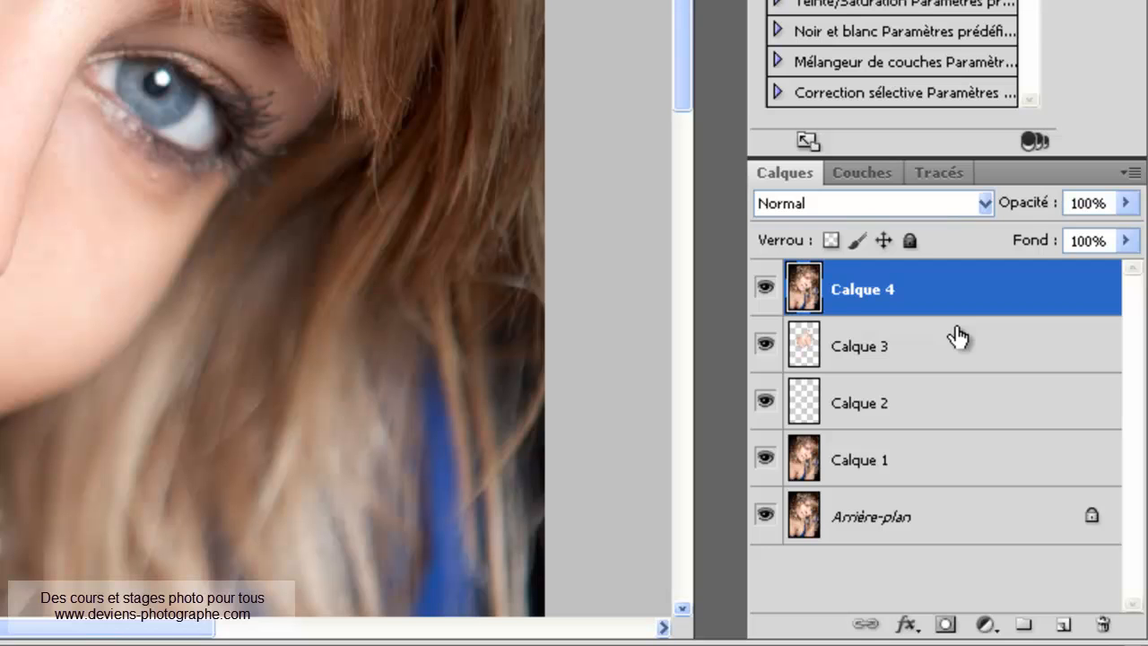
key(ctrl+alt+g)
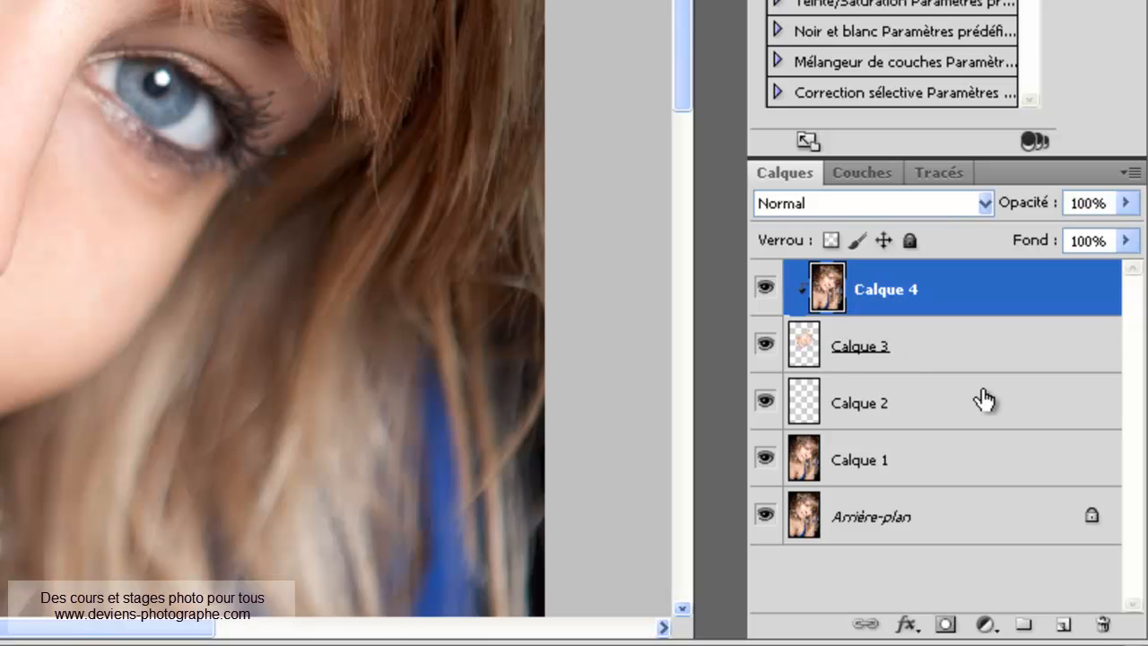
Compare the portrait with Calque 4 and Calque 3 hidden and shown to examine the effect of the blurred skin
click(766, 288)
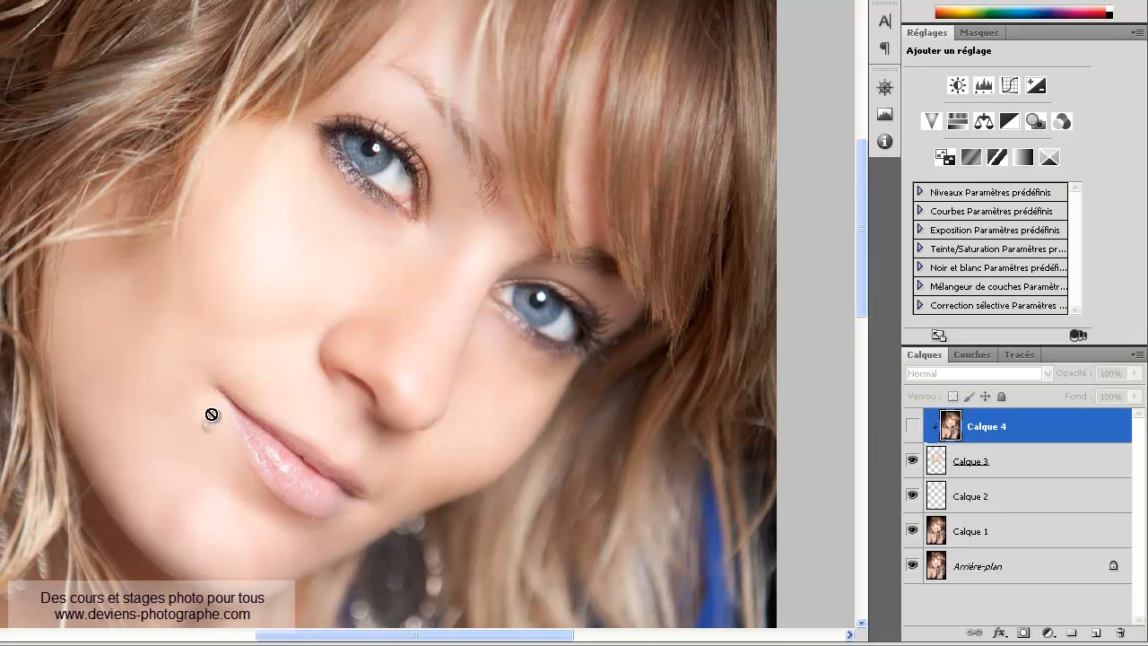
click(912, 461)
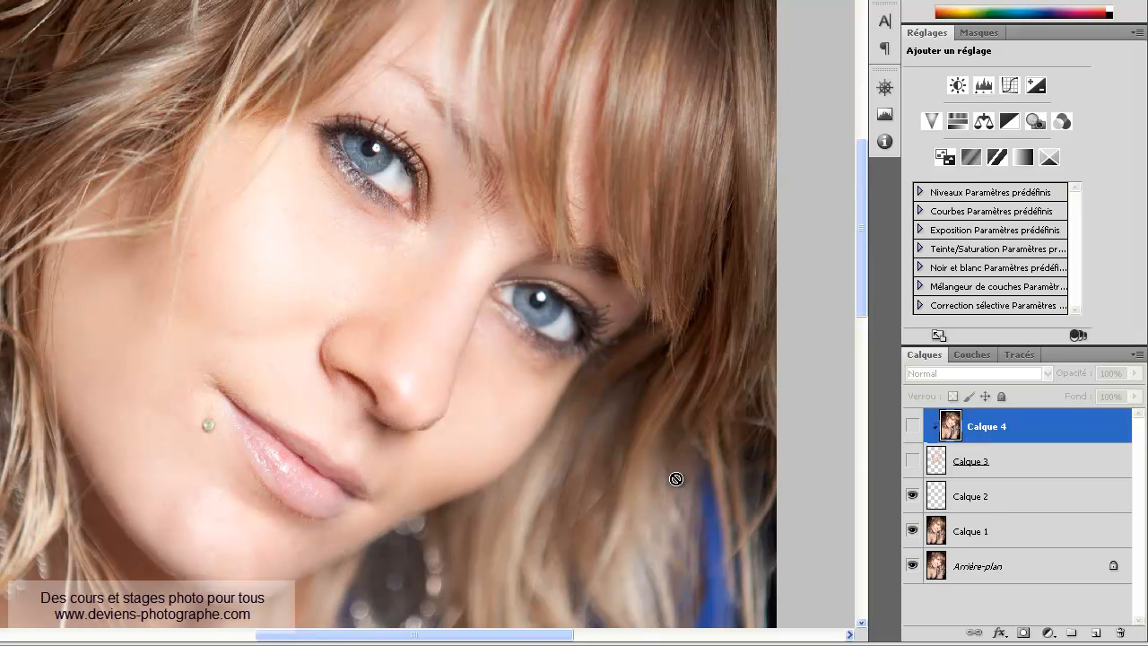
click(969, 536)
click(913, 461)
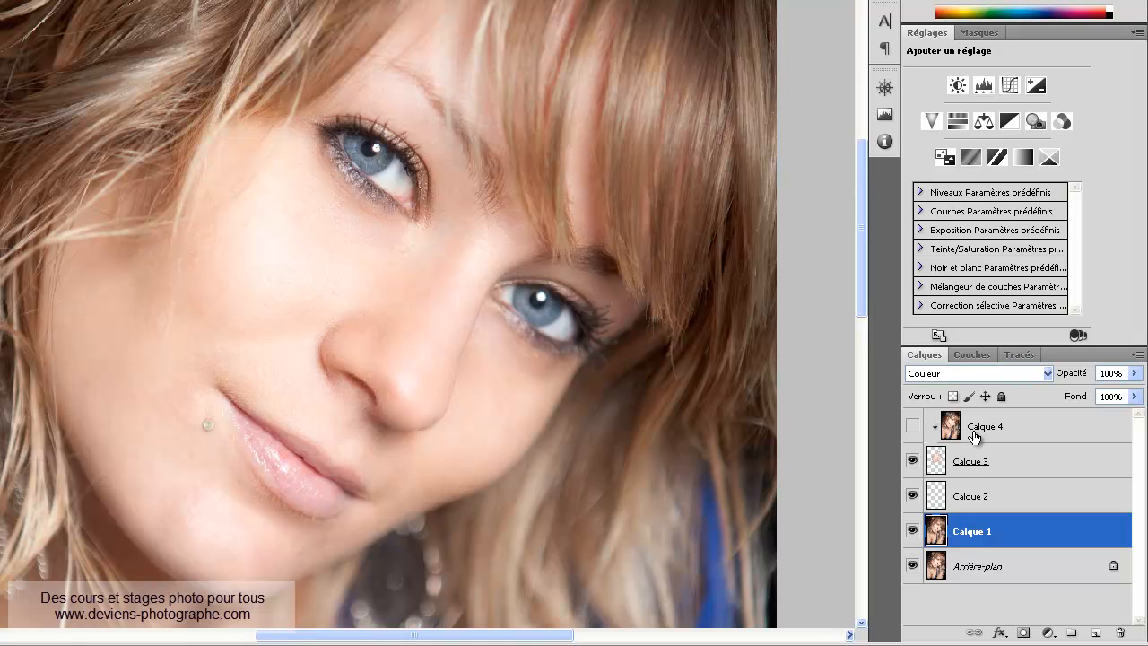
click(913, 426)
Apply a High Pass filter with a radius of 6 pixels to the clipped layer Calque 4
click(974, 432)
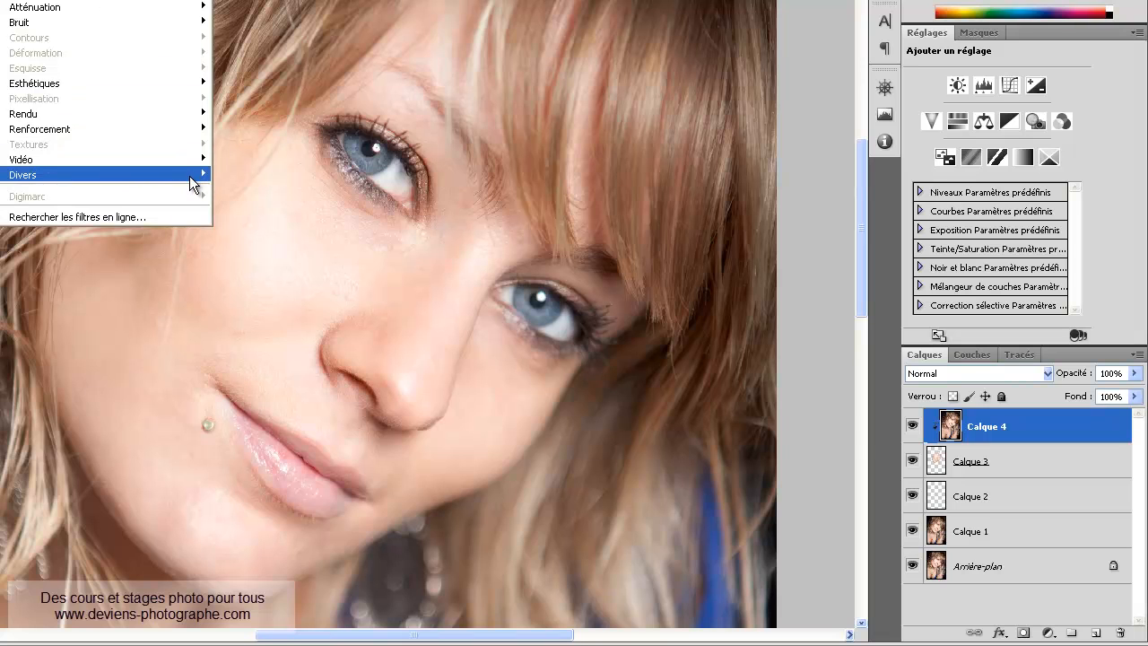
mouse_move(189, 176)
click(239, 219)
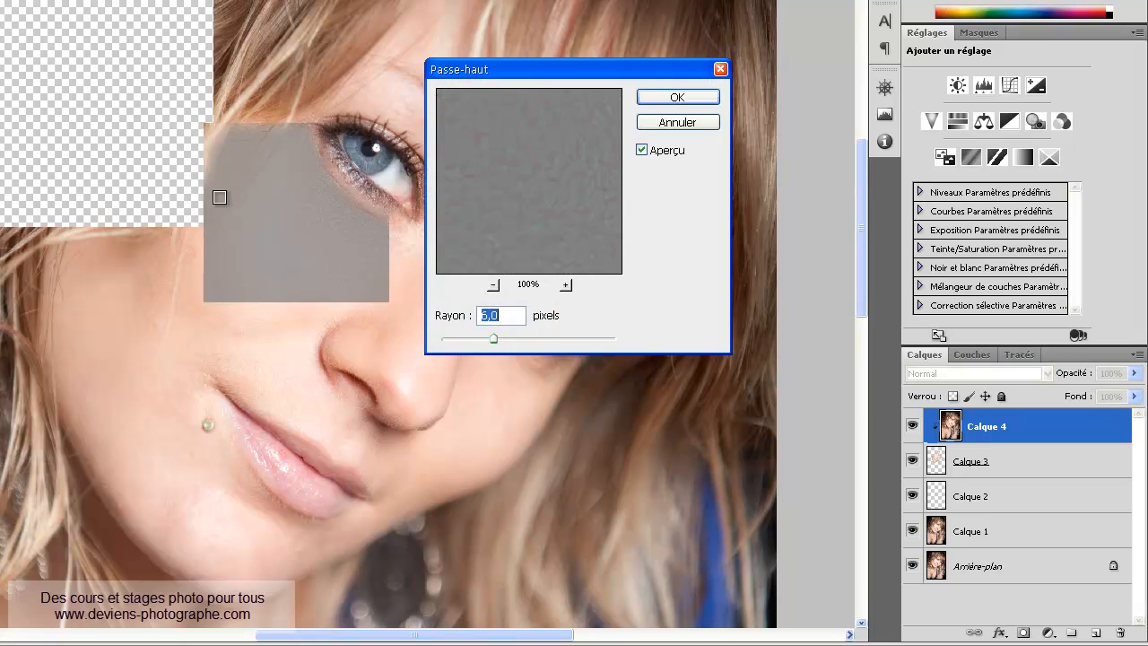
drag(518, 73, 590, 310)
text(60)
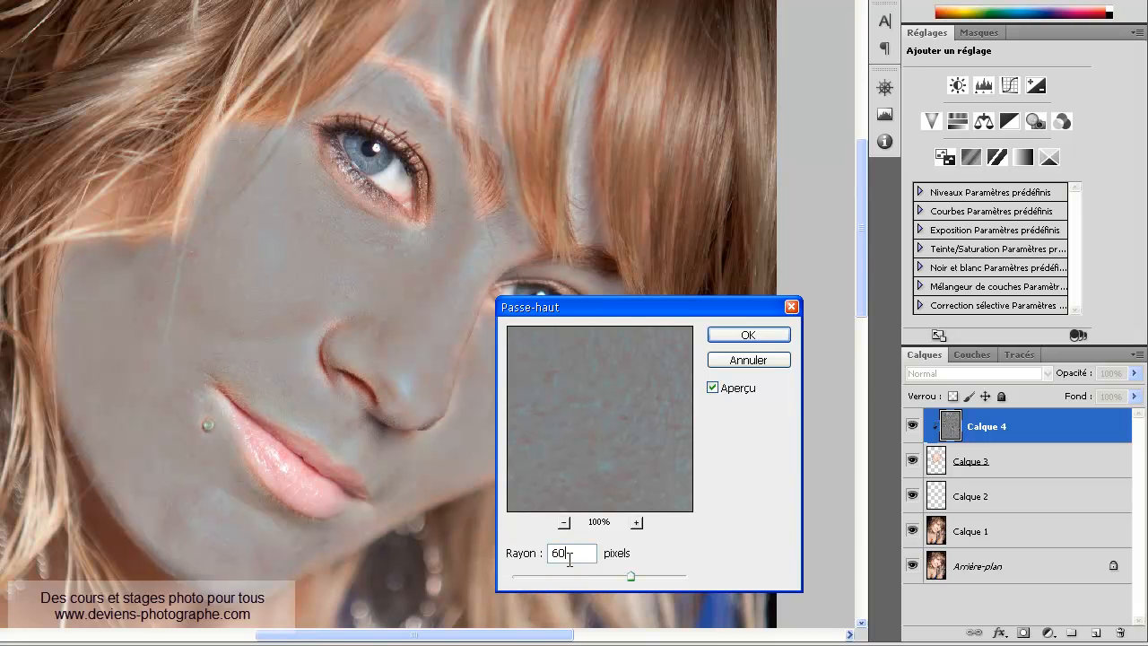
key(BackSpace)
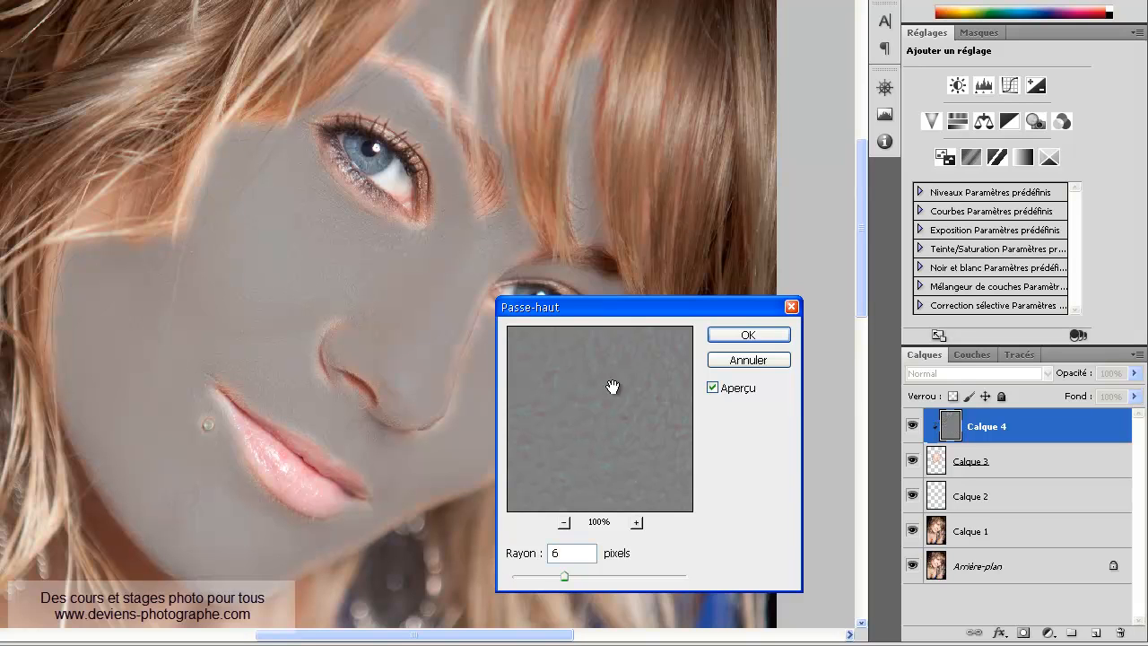
click(726, 334)
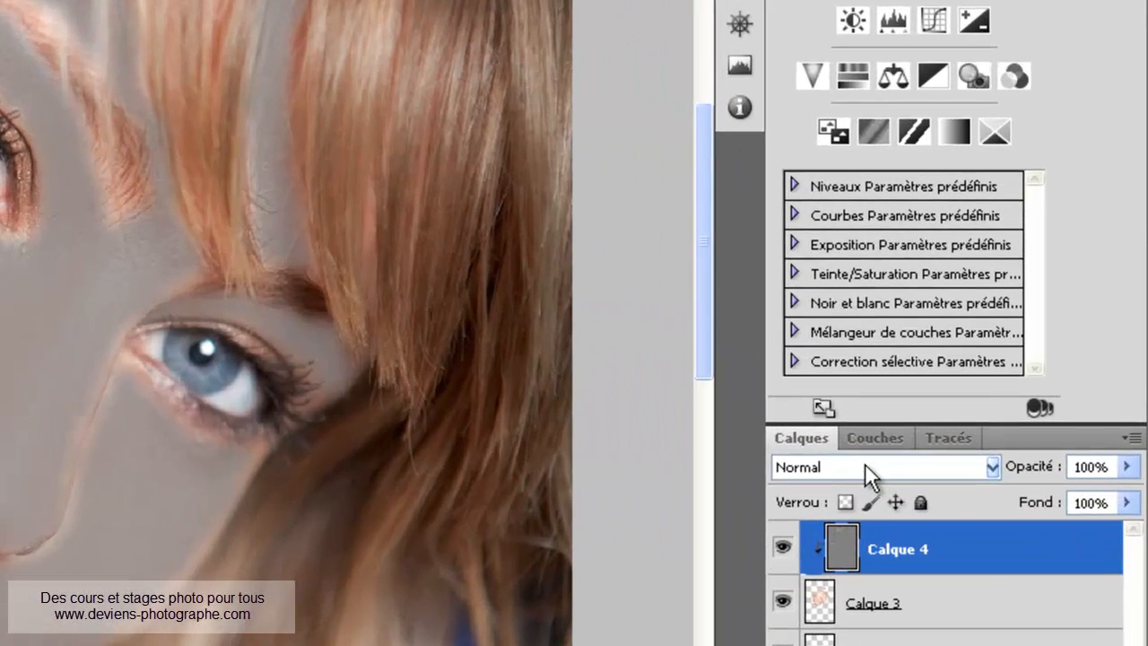
Set the blend mode of Calque 4 to Linear Light (Lumière linéaire) and its opacity to 60%
click(967, 374)
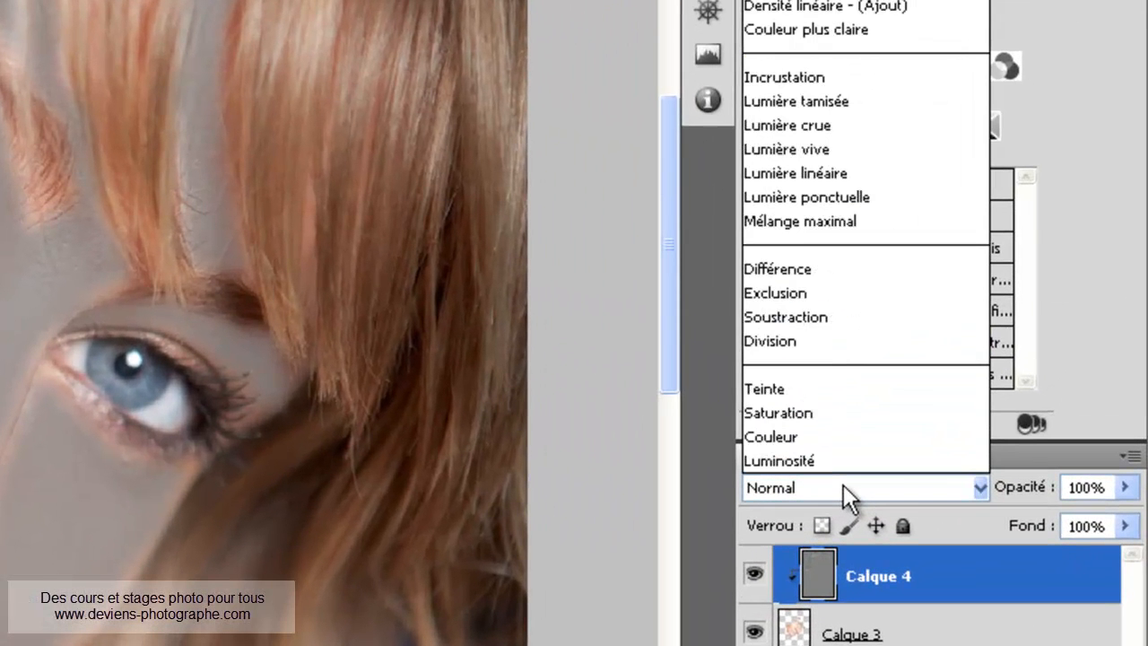
click(812, 174)
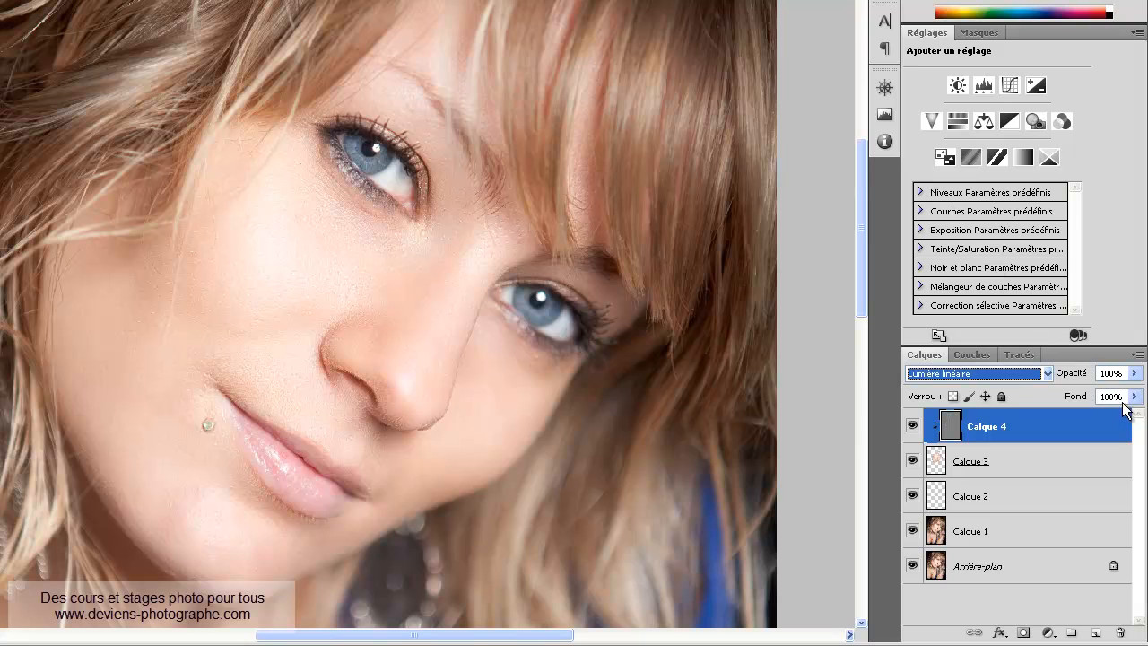
click(1110, 373)
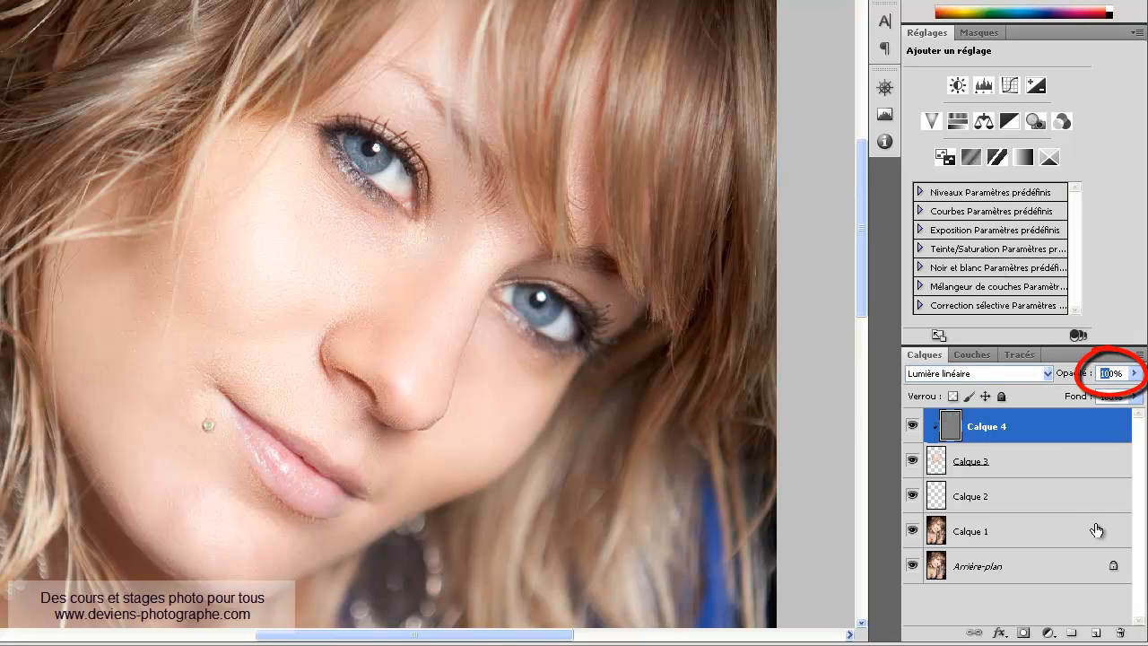
text(60)
scroll(296, 272, up, 1)
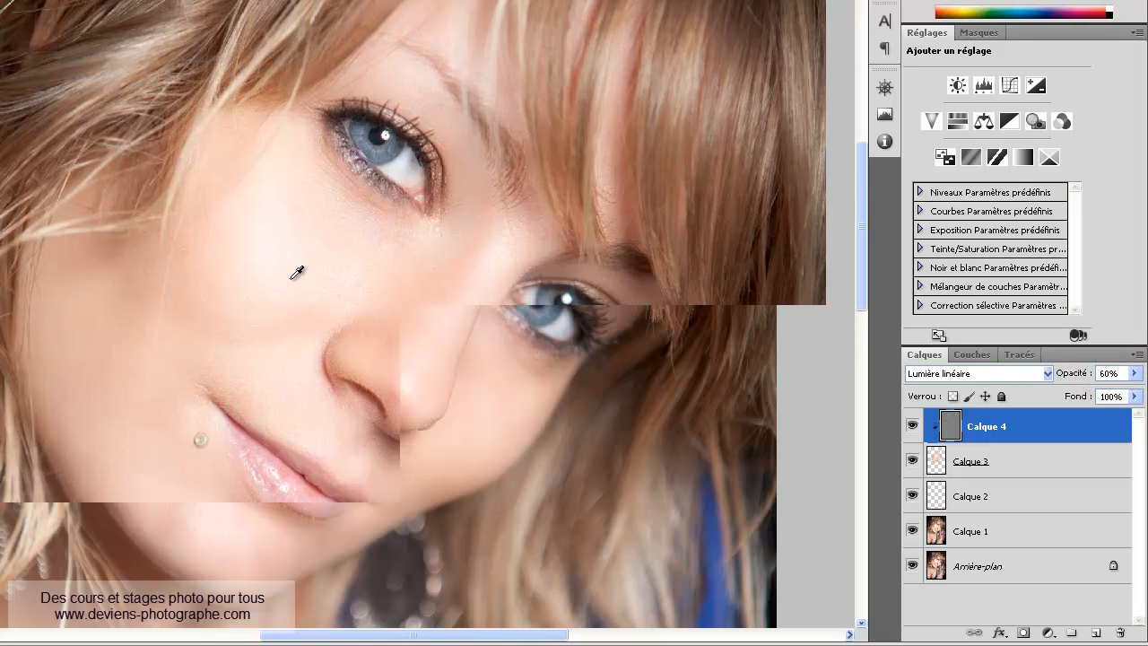
scroll(296, 271, up, 1)
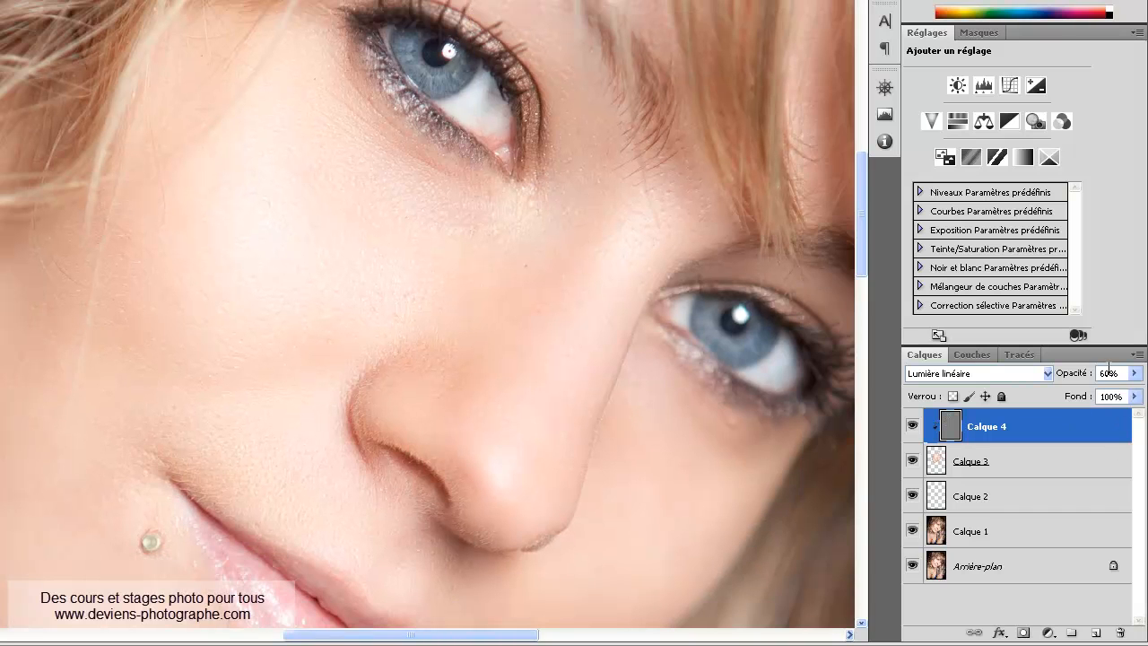
key(0)
text(65)
Compare the skin with Calque 3 hidden and shown, and stamp all visible layers onto a new layer above Calque 4
click(913, 461)
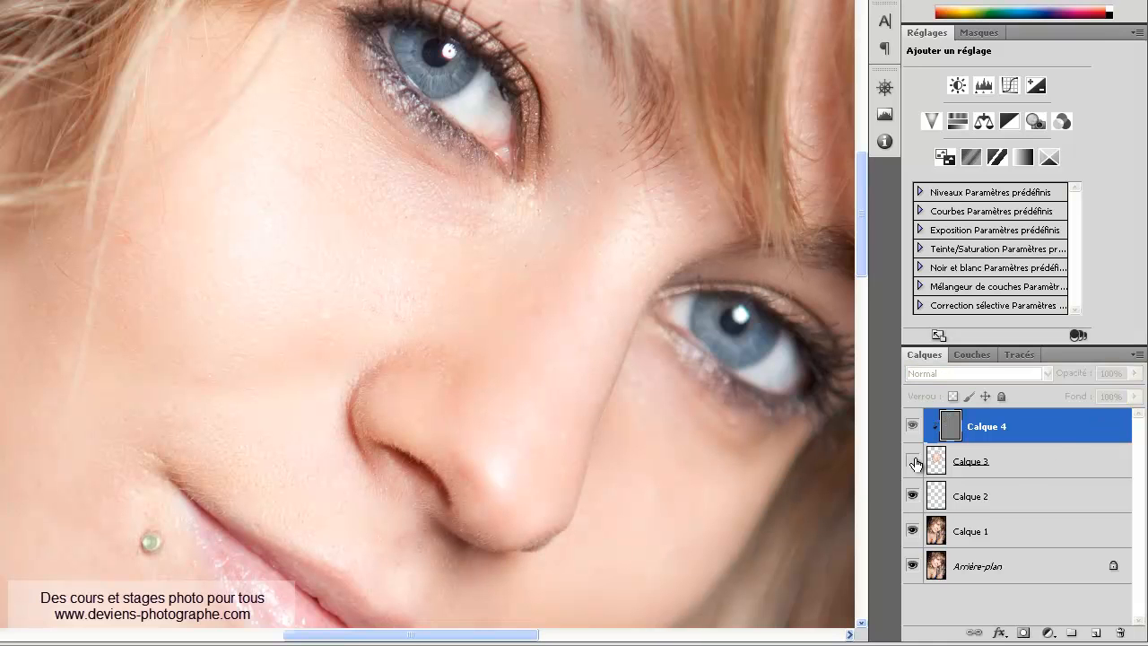
click(913, 461)
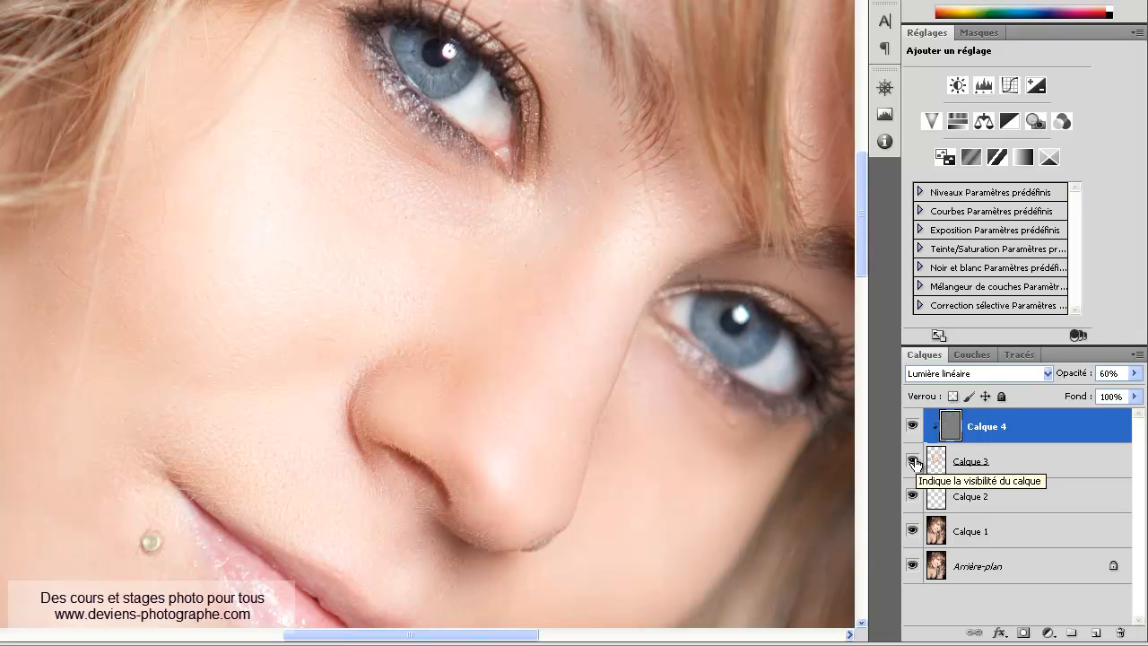
double_click(1005, 433)
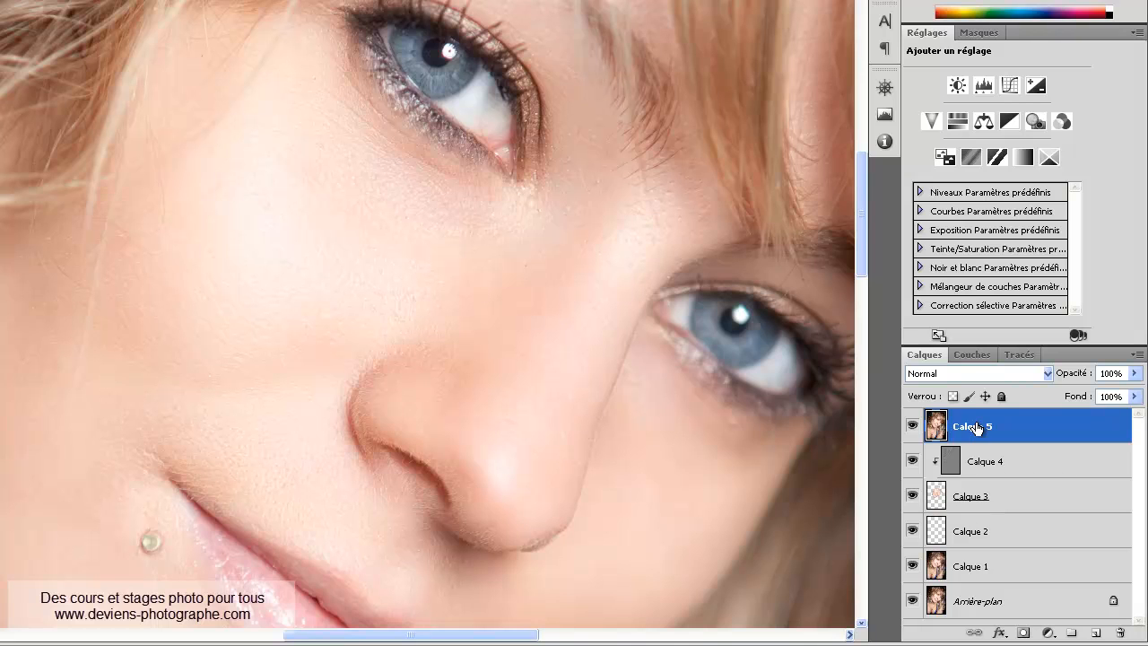
Hide Calque 4 through Calque 1, and spot-heal the small blemishes near the inner eye corner and under the other eye on Calque 5
drag(912, 460, 911, 536)
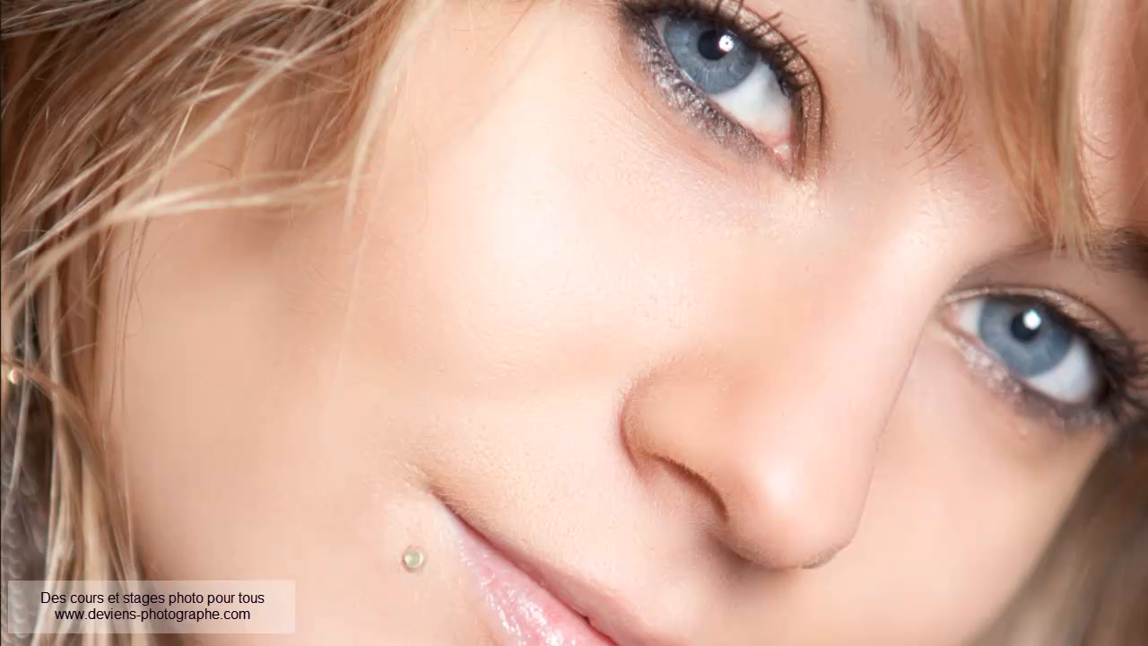
click(811, 202)
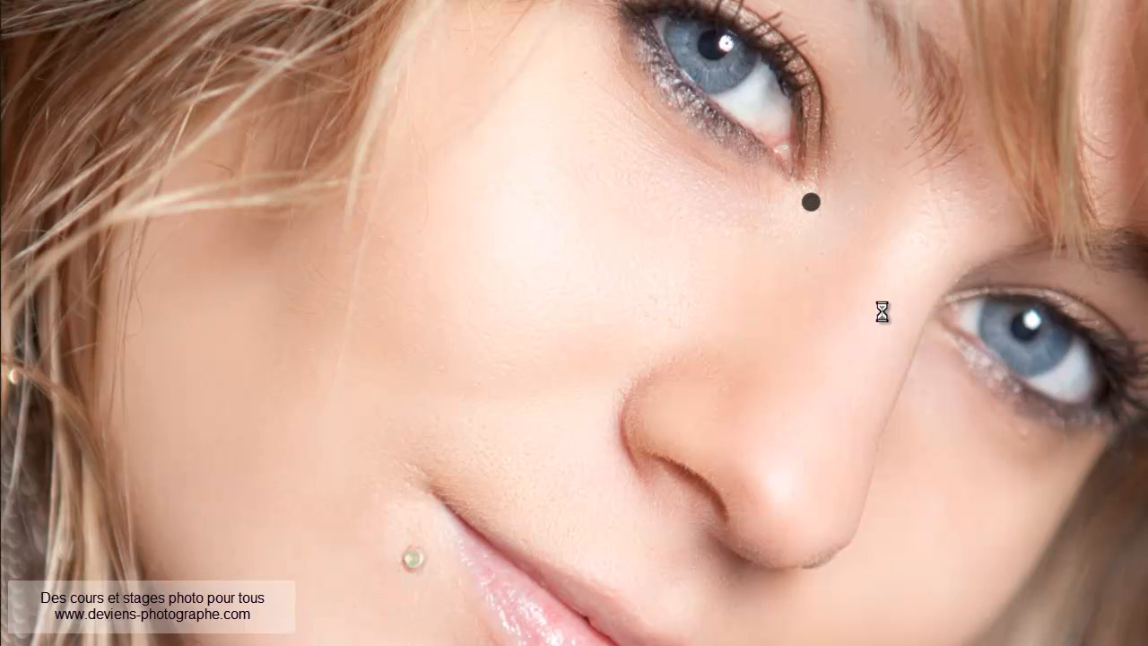
click(1021, 431)
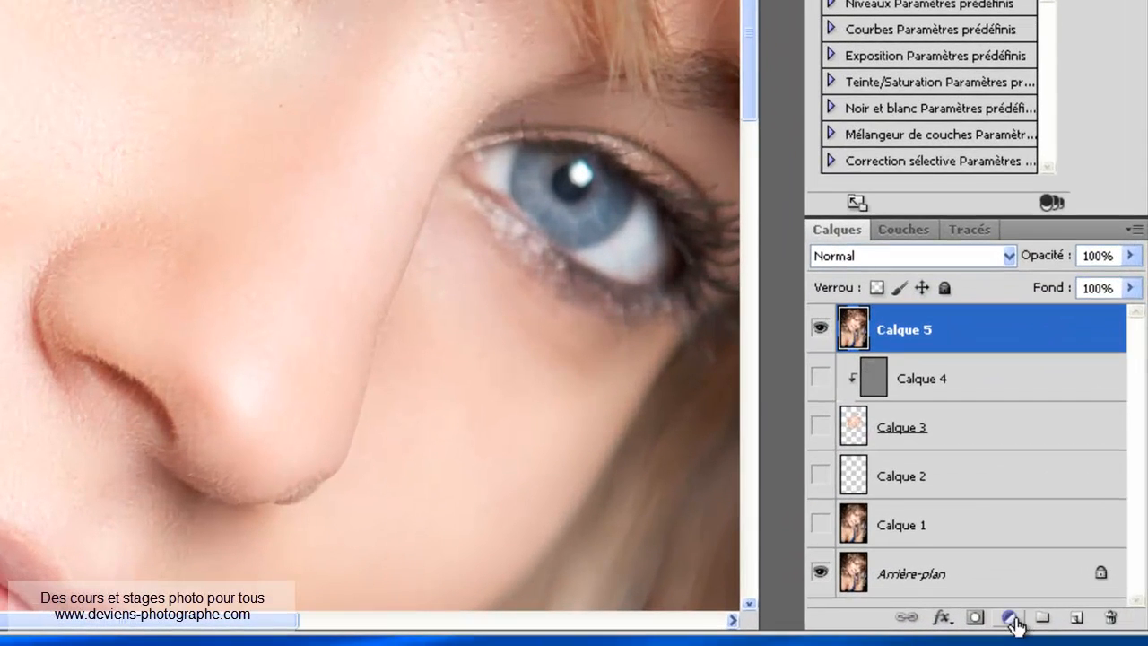
Add a Curves (Courbes) adjustment layer above Calque 5, darkening with points at about input 90, output 72 and input 174, output 164
click(1011, 618)
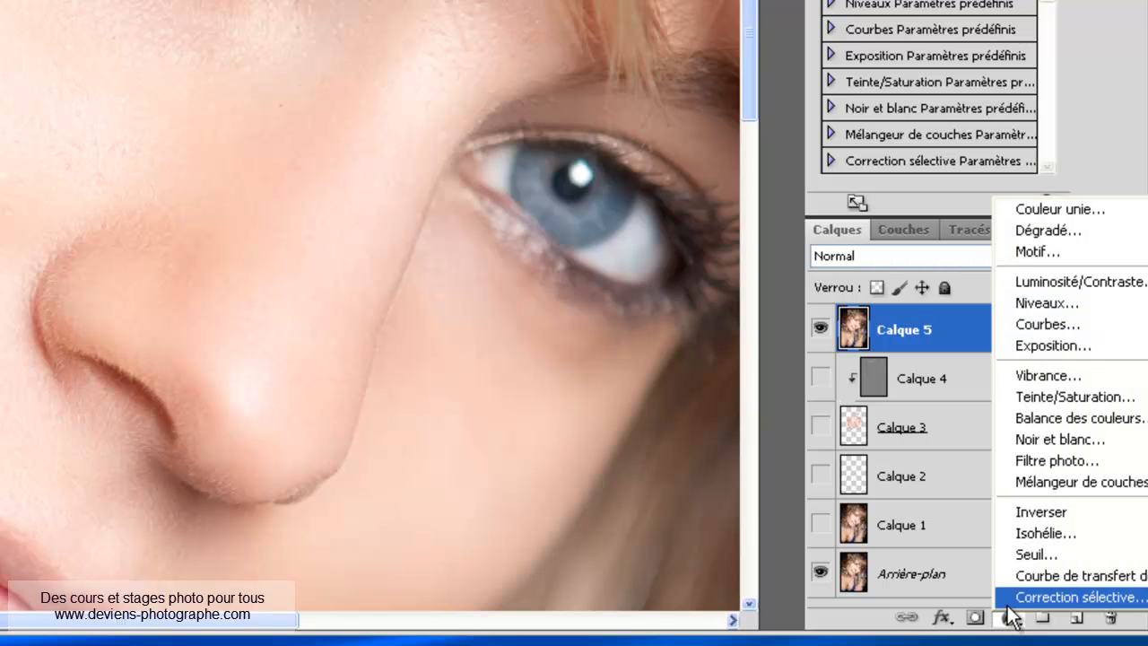
click(1055, 323)
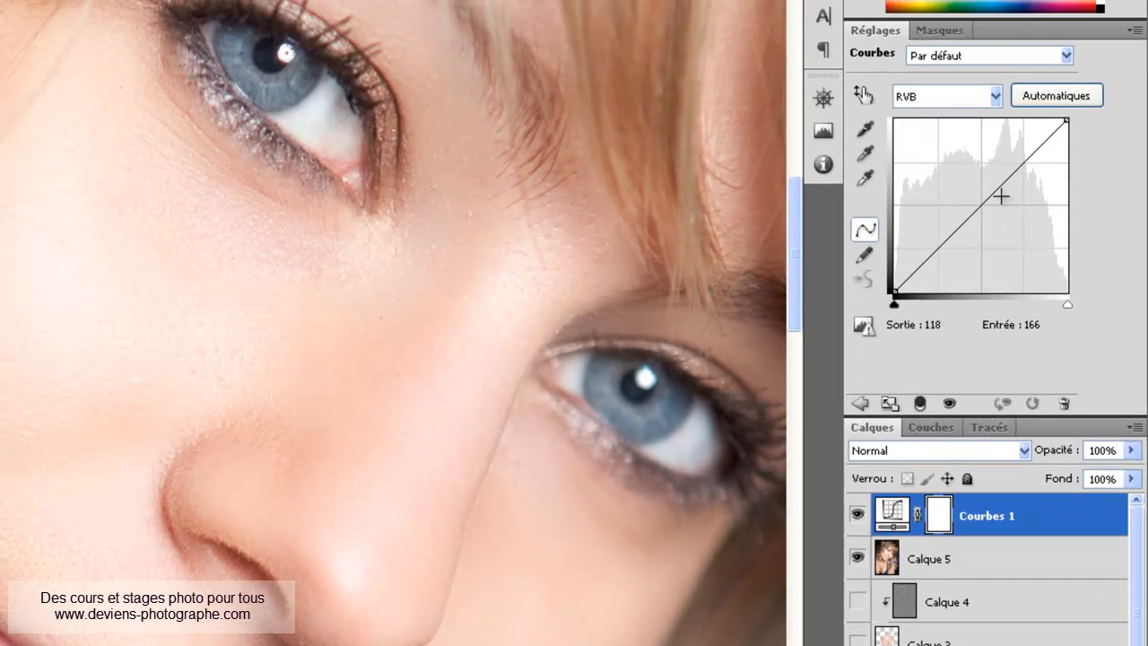
drag(1009, 179, 1013, 183)
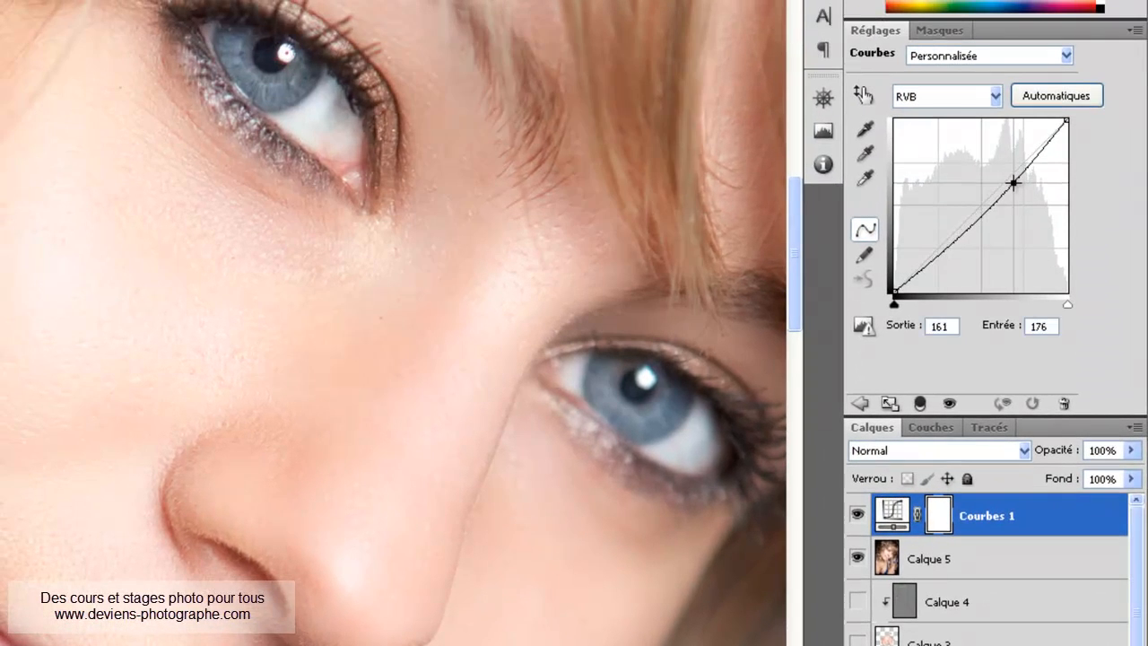
drag(954, 239, 956, 244)
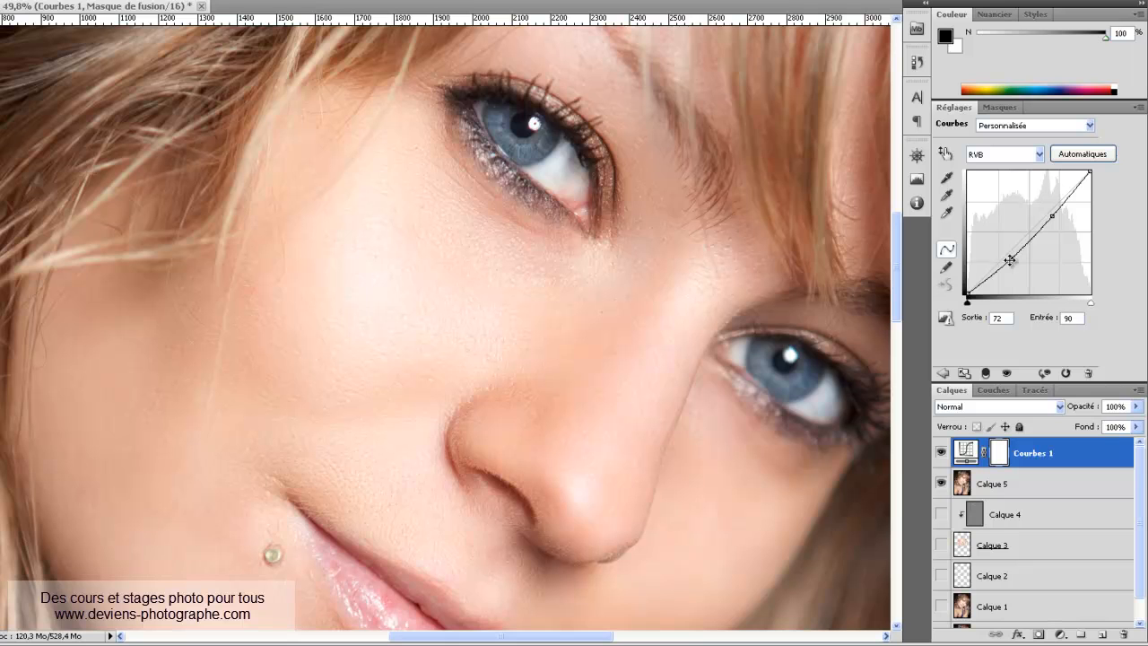
click(1051, 214)
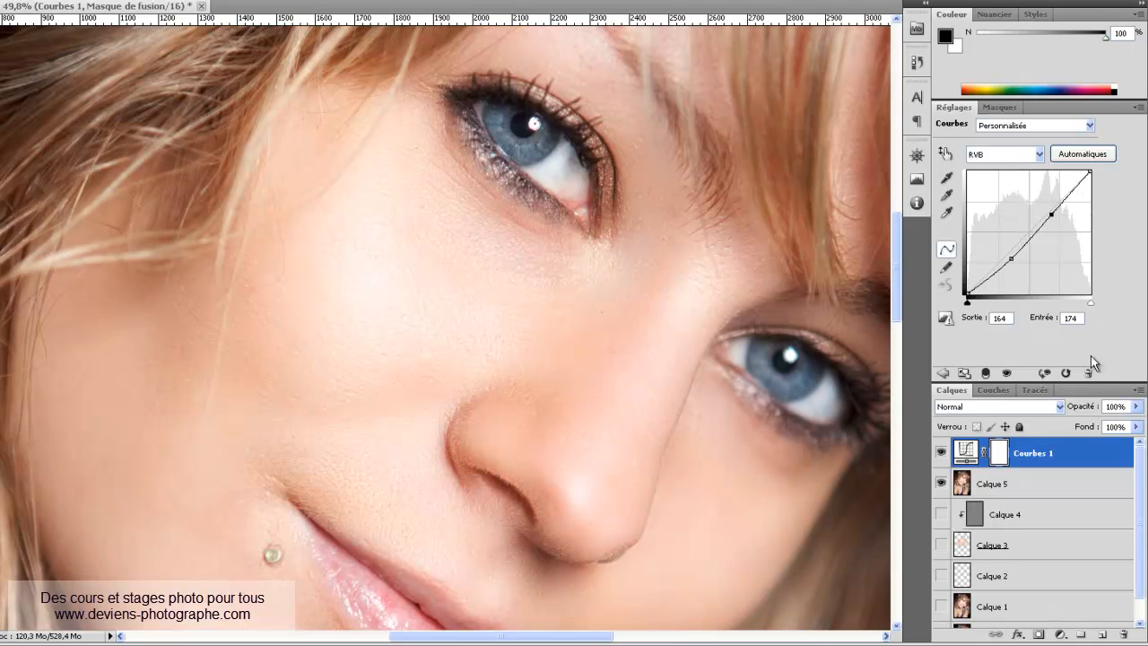
Compare the portrait with the Courbes 1 adjustment layer hidden and shown
click(940, 453)
click(940, 454)
click(940, 456)
click(941, 456)
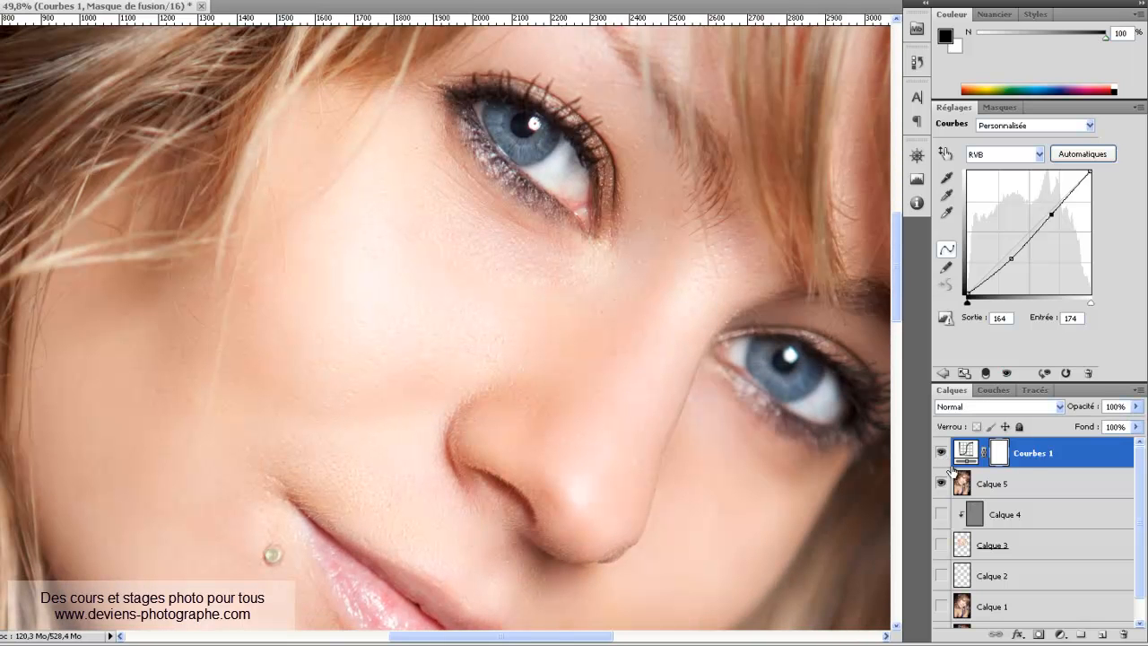